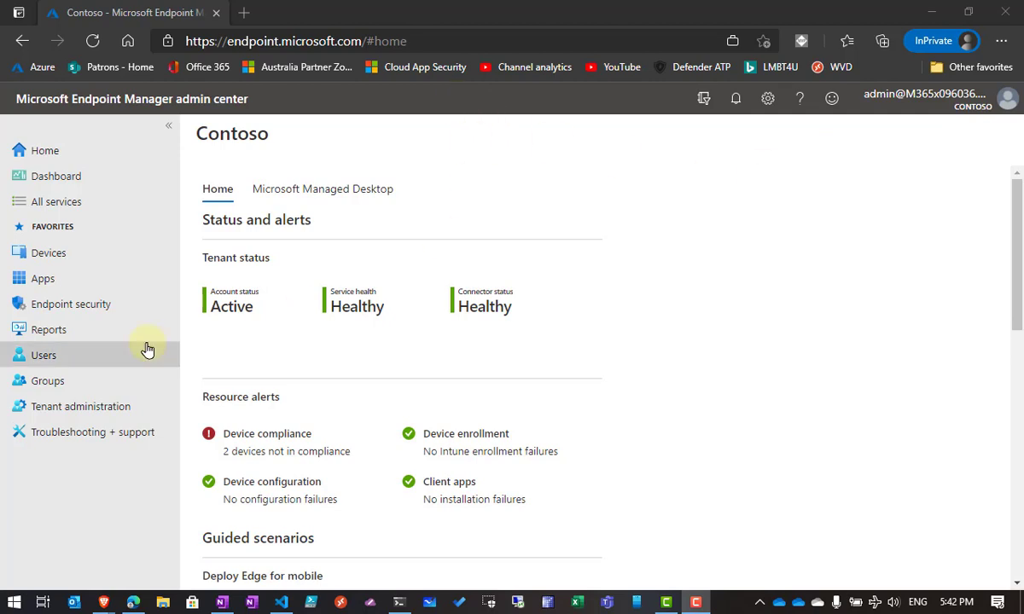
# Step: Go to Devices and open the Conditional Access policies page
pyautogui.click(50, 254)
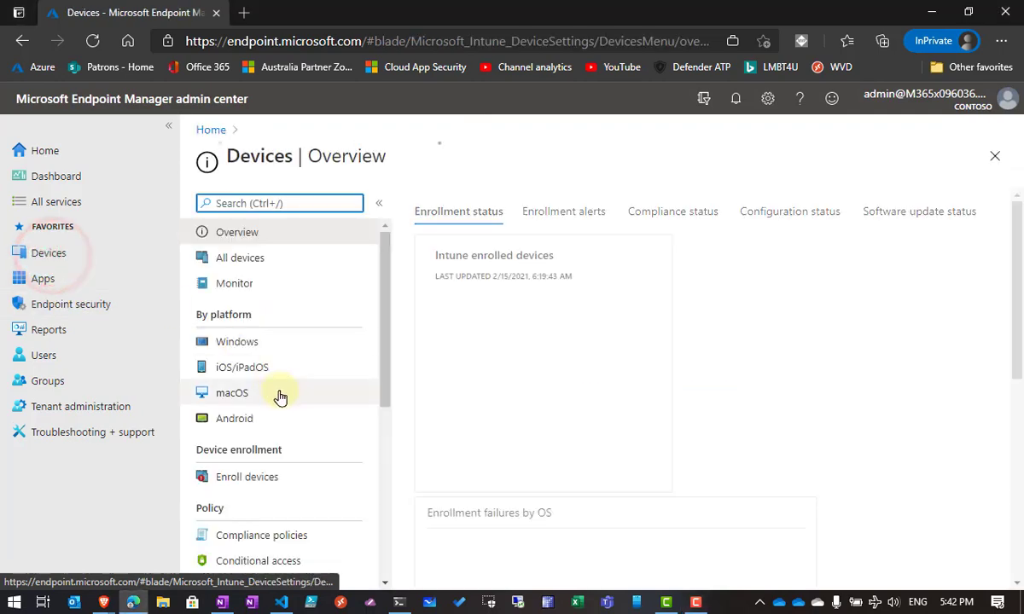
pyautogui.scroll(-2, 273, 409)
pyautogui.click(267, 395)
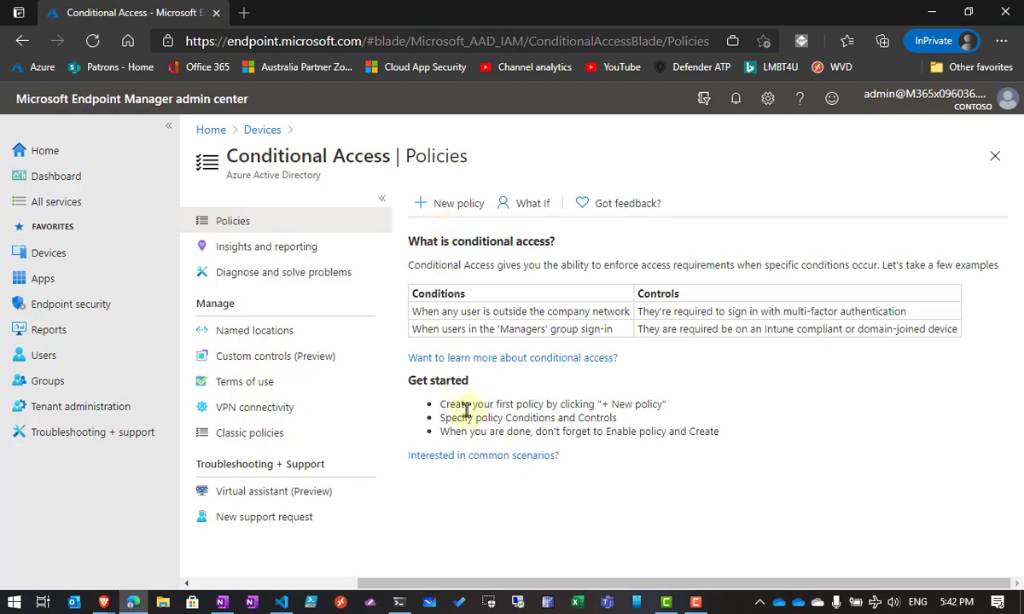
# Step: Open Named locations in the preview view and start a new countries location
pyautogui.click(286, 330)
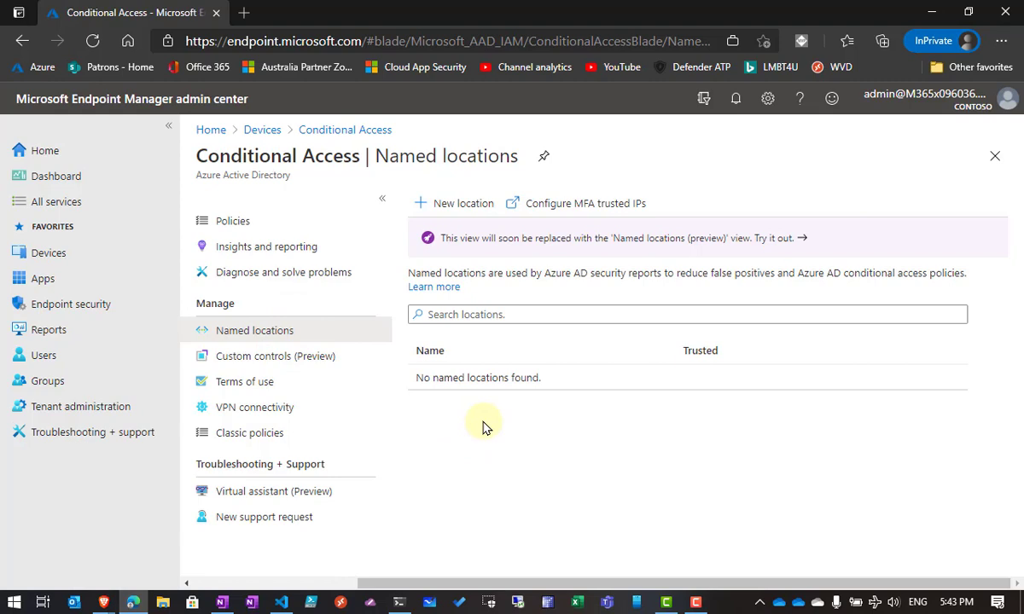
pyautogui.click(578, 246)
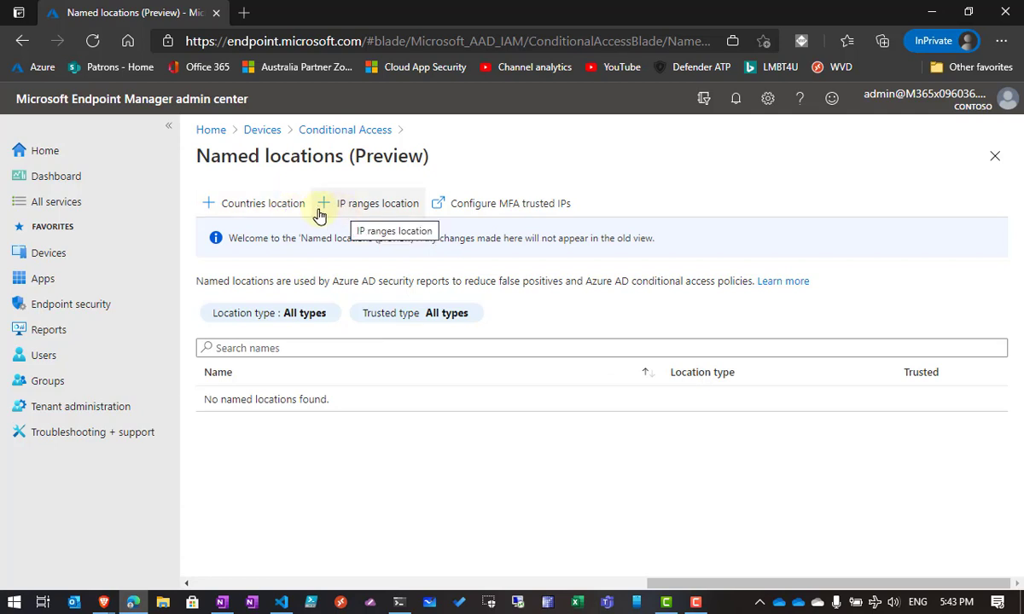
pyautogui.click(263, 203)
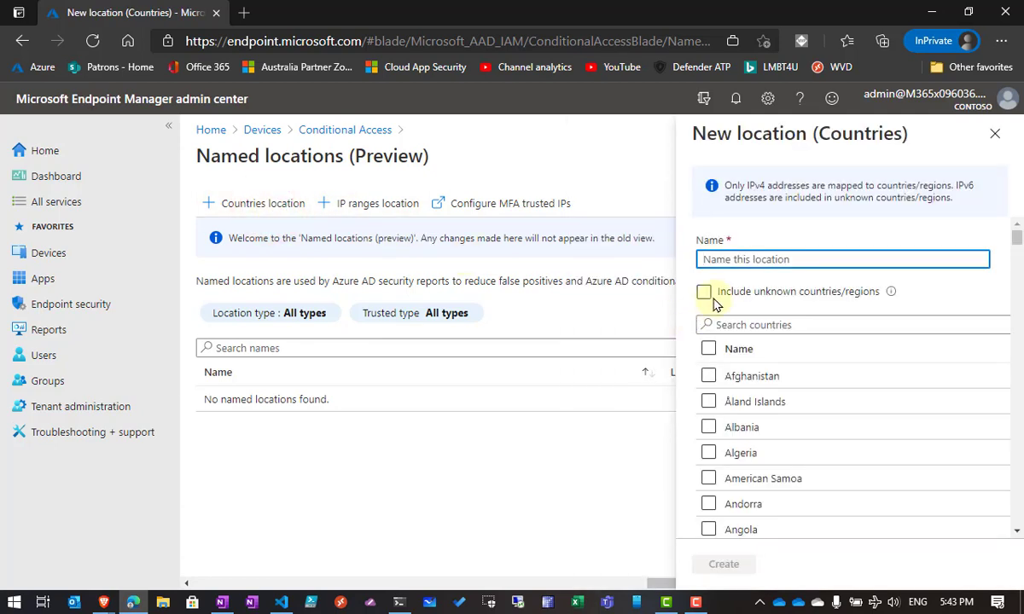
# Step: Name the countries location AU, tick Australia, and create it
pyautogui.write('AU')
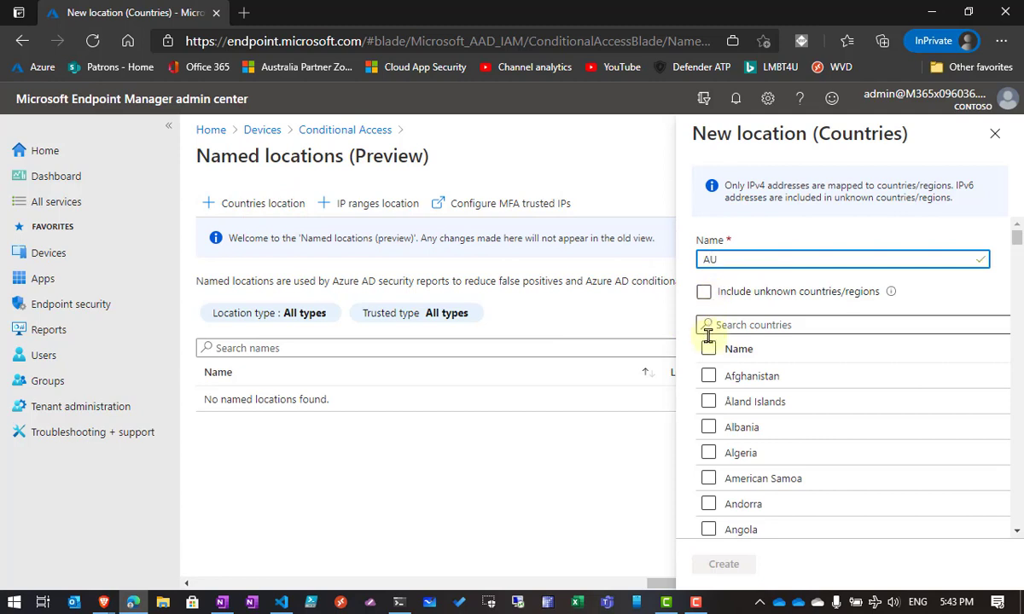
pyautogui.scroll(-2, 743, 451)
pyautogui.scroll(-2, 743, 456)
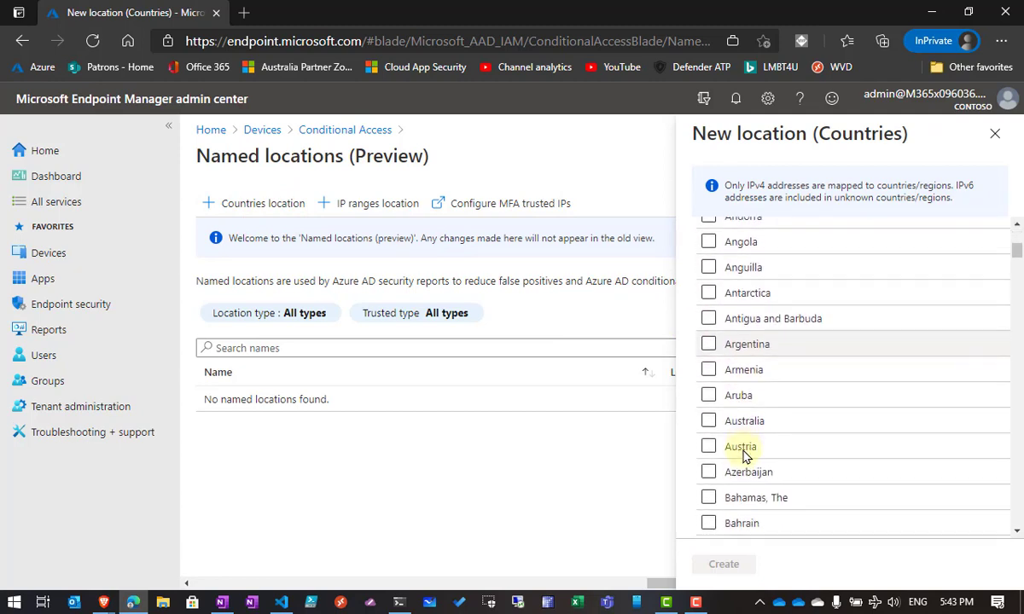
pyautogui.click(708, 419)
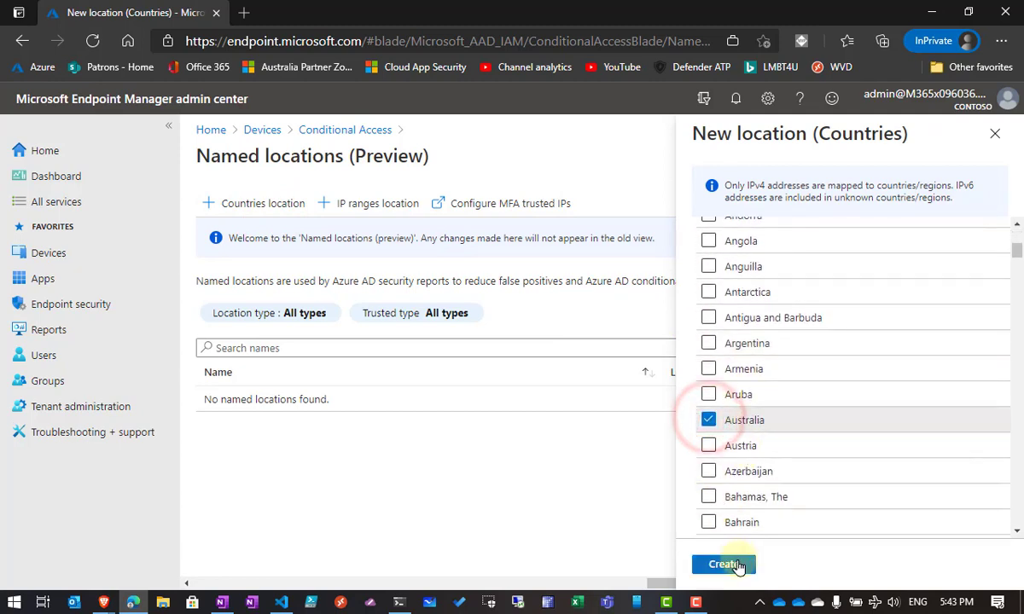
pyautogui.click(726, 562)
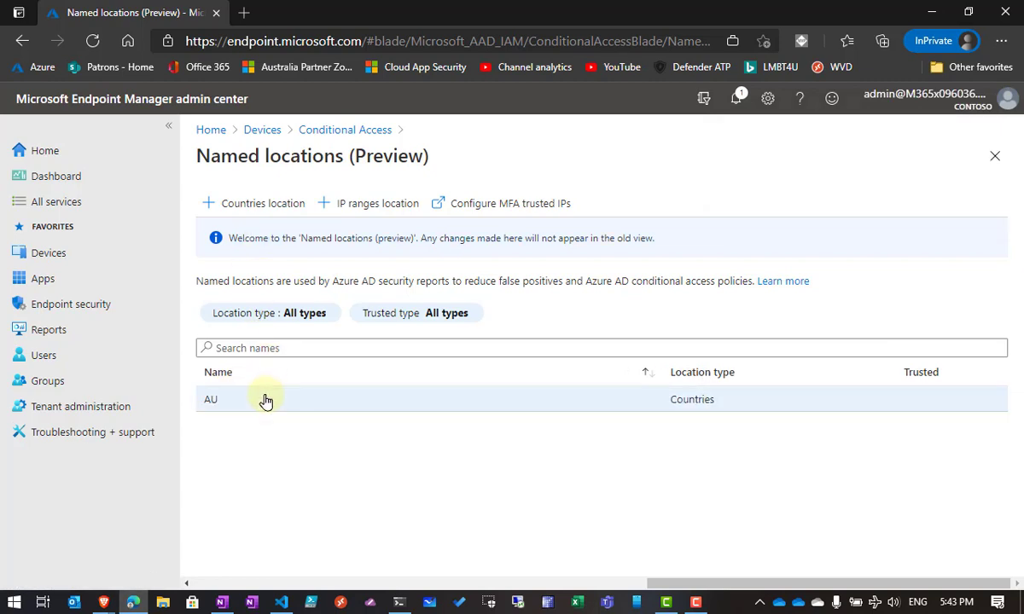
# Step: From the Conditional Access Policies list, start a new policy named 'Restrict to AU'
pyautogui.click(318, 129)
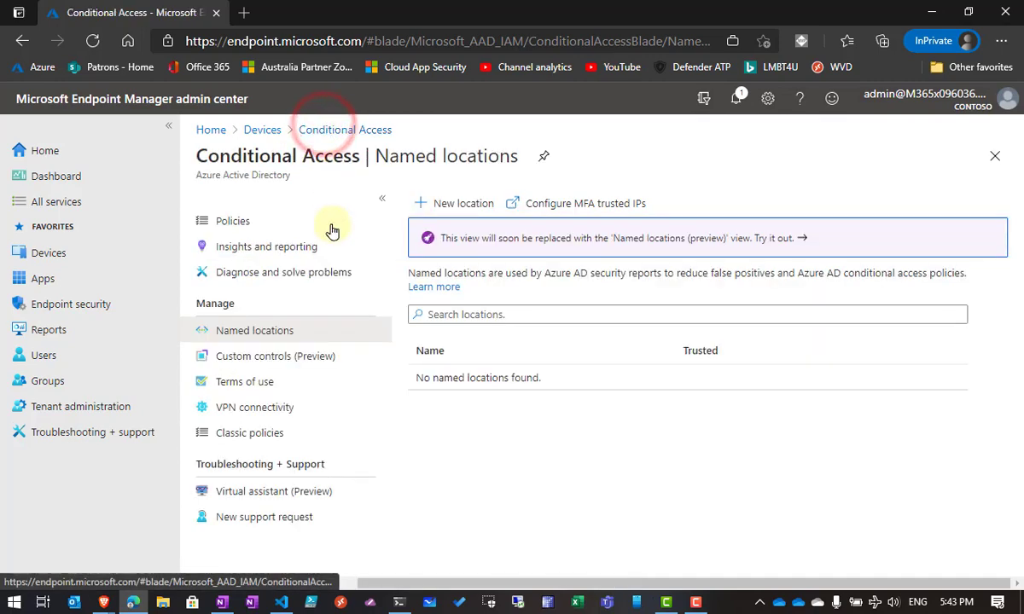
pyautogui.click(242, 222)
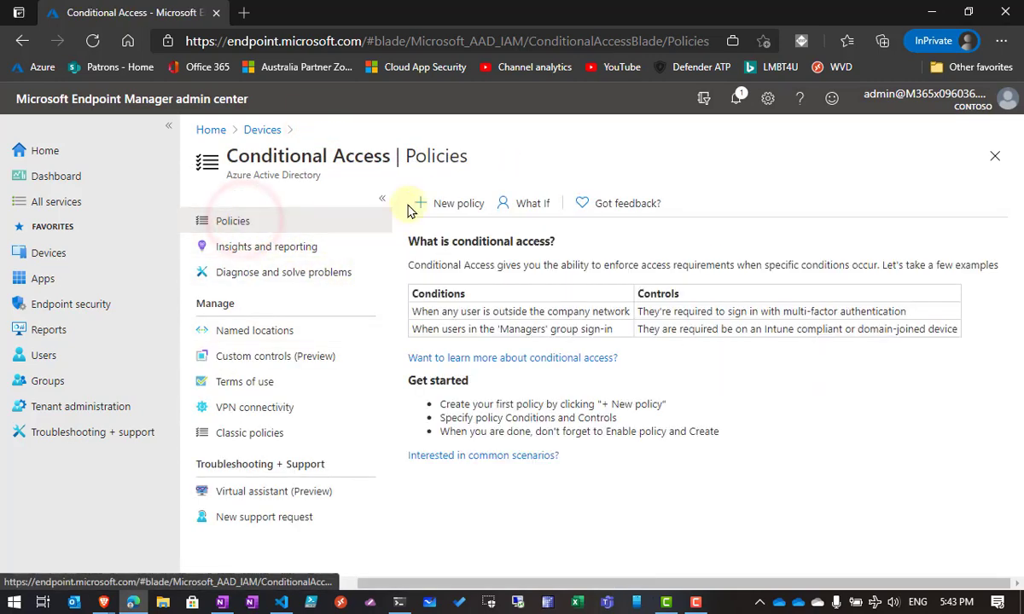
pyautogui.click(438, 203)
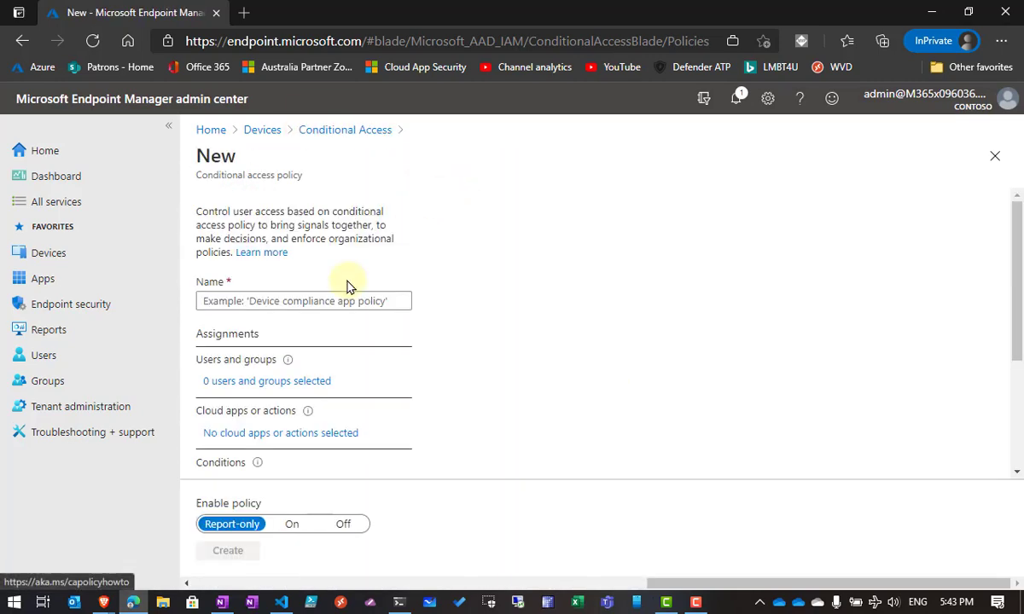
pyautogui.click(339, 299)
pyautogui.write('Retrict to AU')
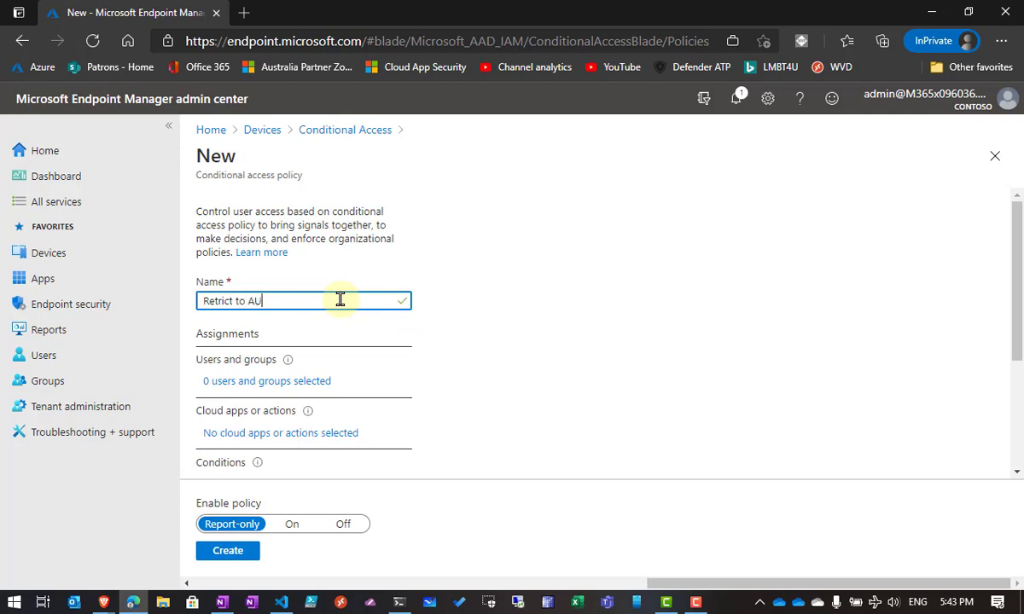
pyautogui.click(208, 300)
pyautogui.scroll(-2, 298, 397)
# Step: Include all users, excluding the admin account found by searching 'mod'
pyautogui.click(298, 290)
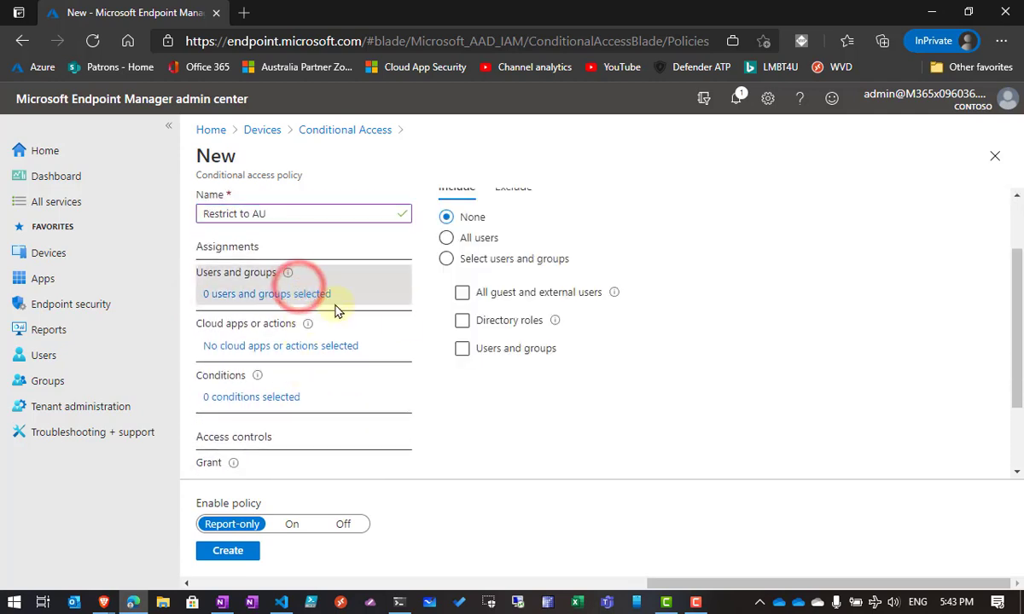
pyautogui.click(453, 242)
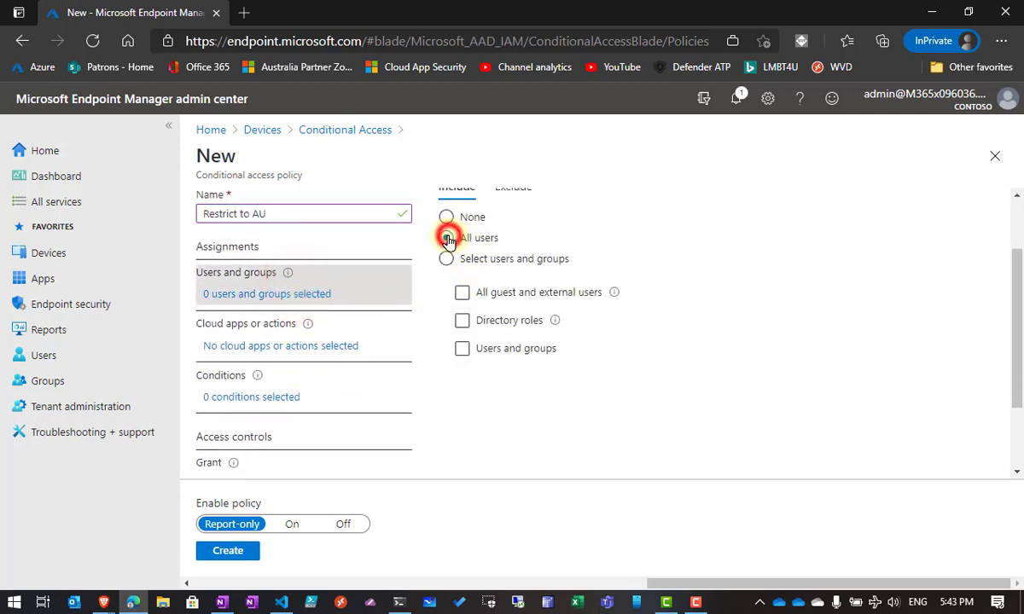
pyautogui.scroll(2, 555, 337)
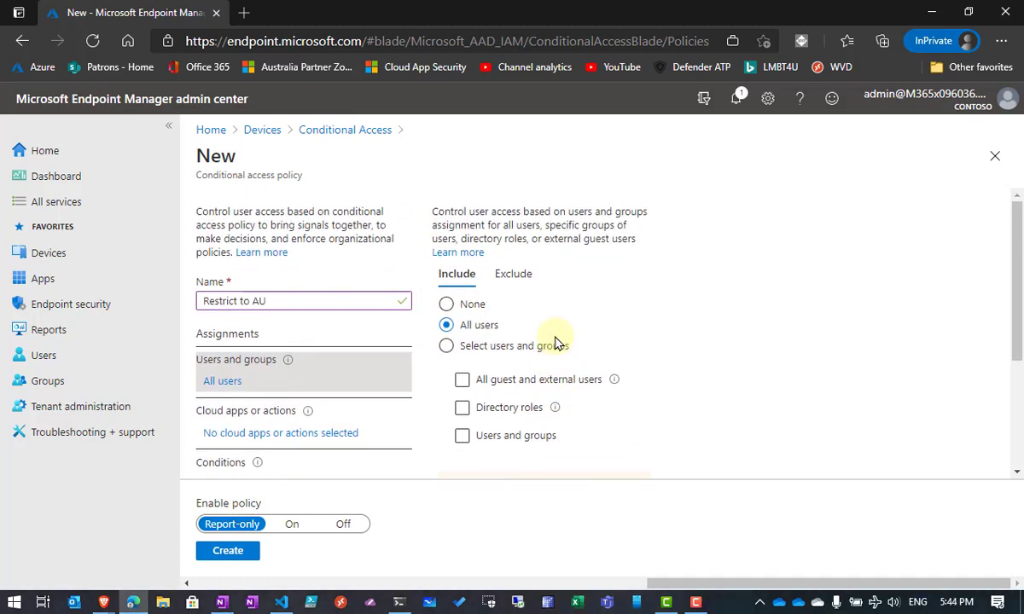
pyautogui.click(514, 277)
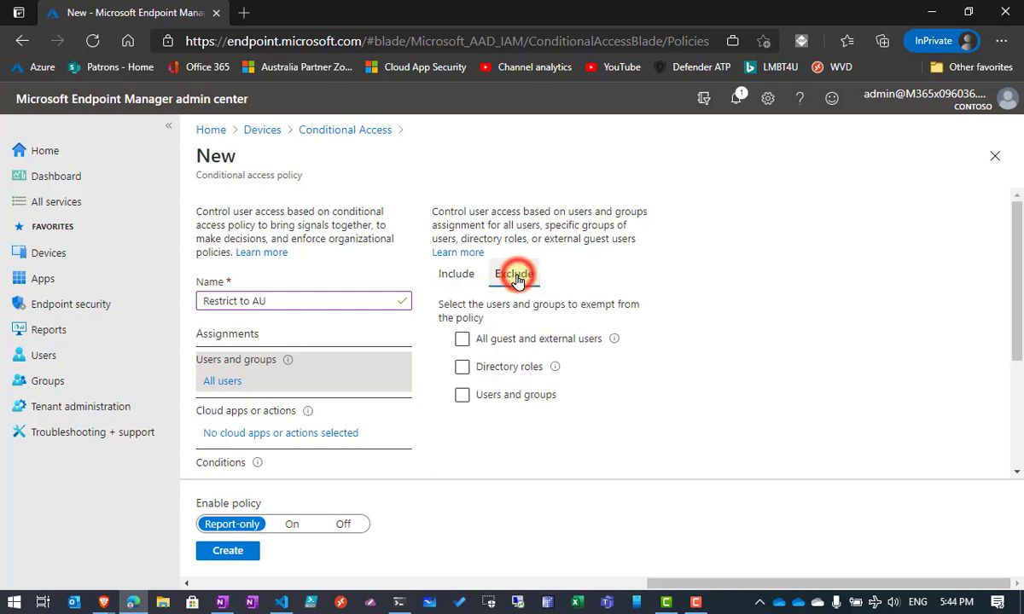
pyautogui.click(461, 394)
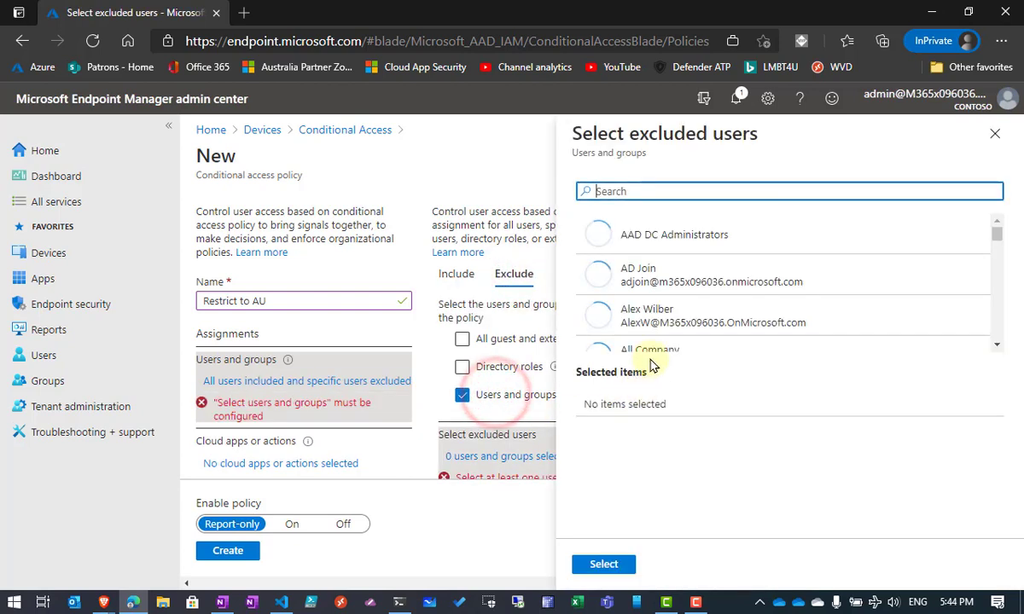
pyautogui.click(657, 192)
pyautogui.write('mod')
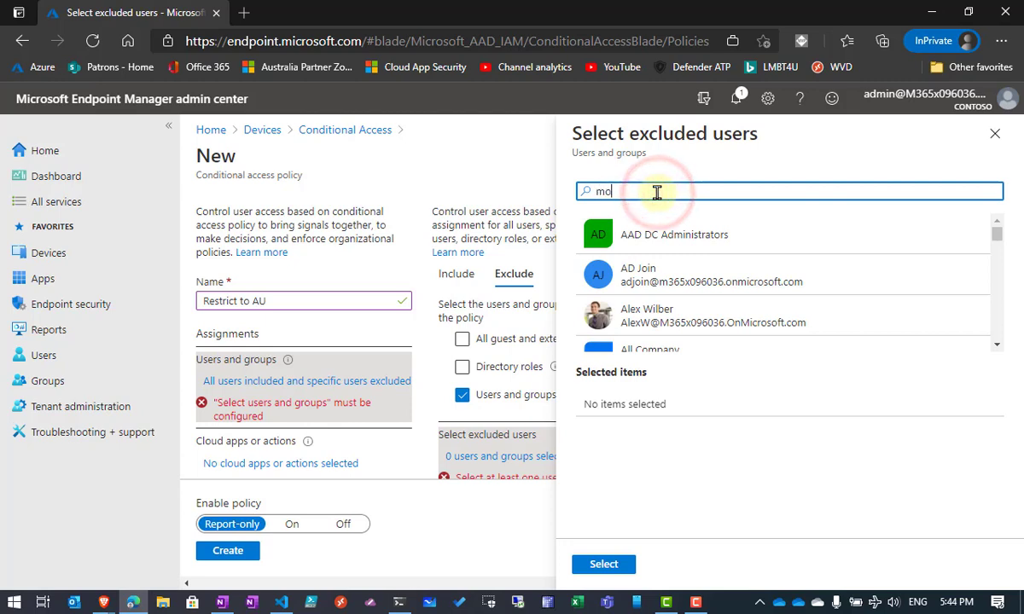
pyautogui.click(656, 234)
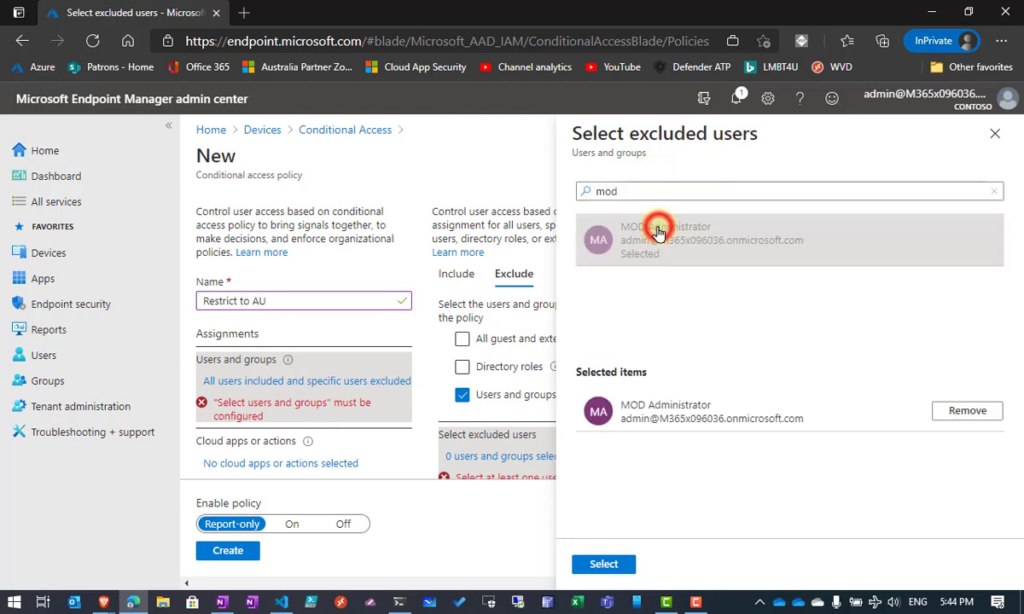
pyautogui.click(621, 565)
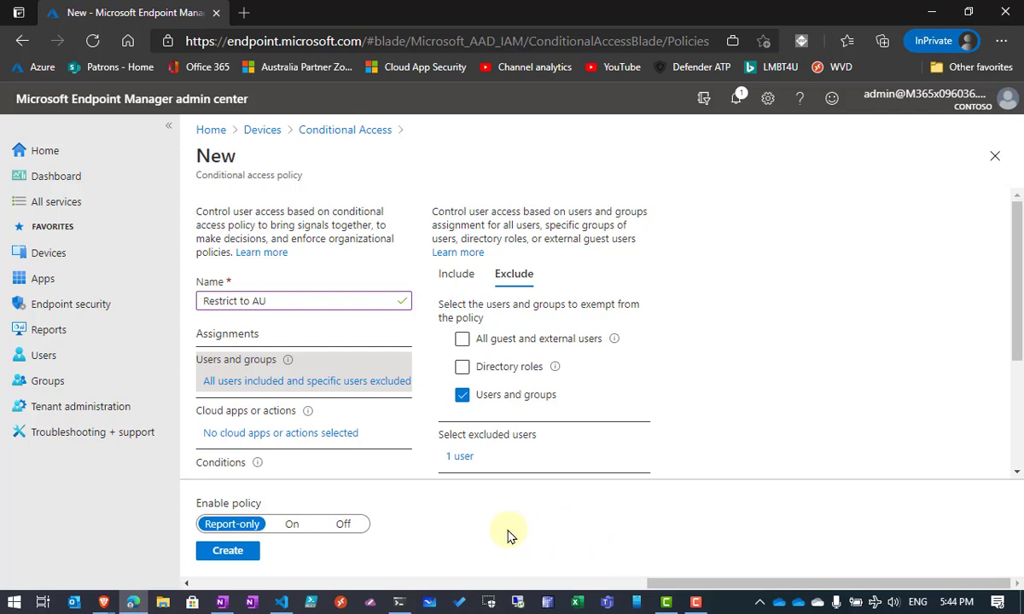
pyautogui.click(458, 276)
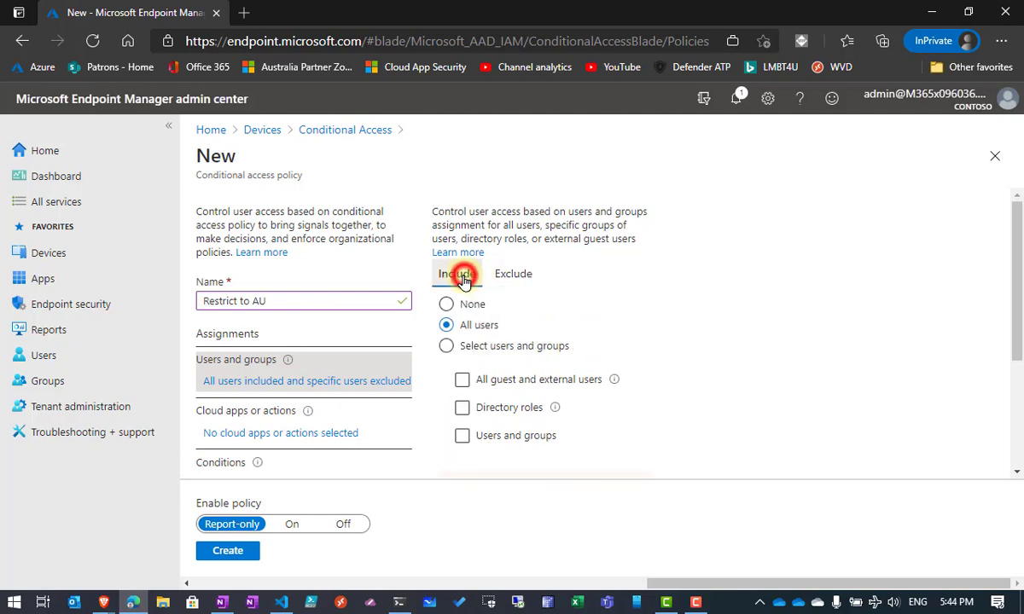
# Step: Target All cloud apps
pyautogui.click(339, 437)
pyautogui.click(474, 364)
pyautogui.scroll(-2, 534, 413)
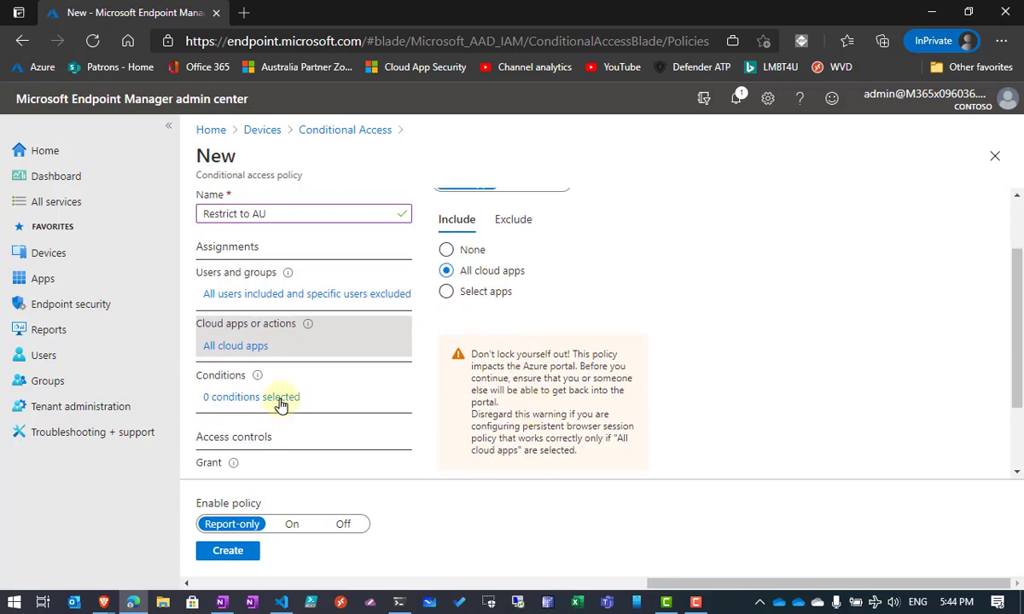
# Step: Turn on the Locations condition, excluding the selected locations AU and MFA Trusted IPs
pyautogui.click(282, 400)
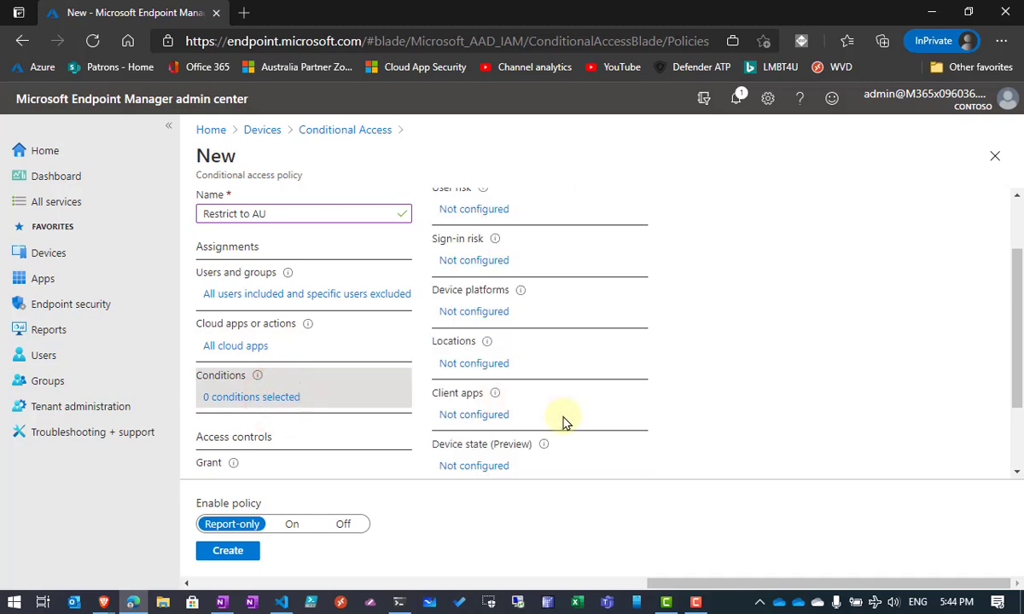
pyautogui.click(503, 362)
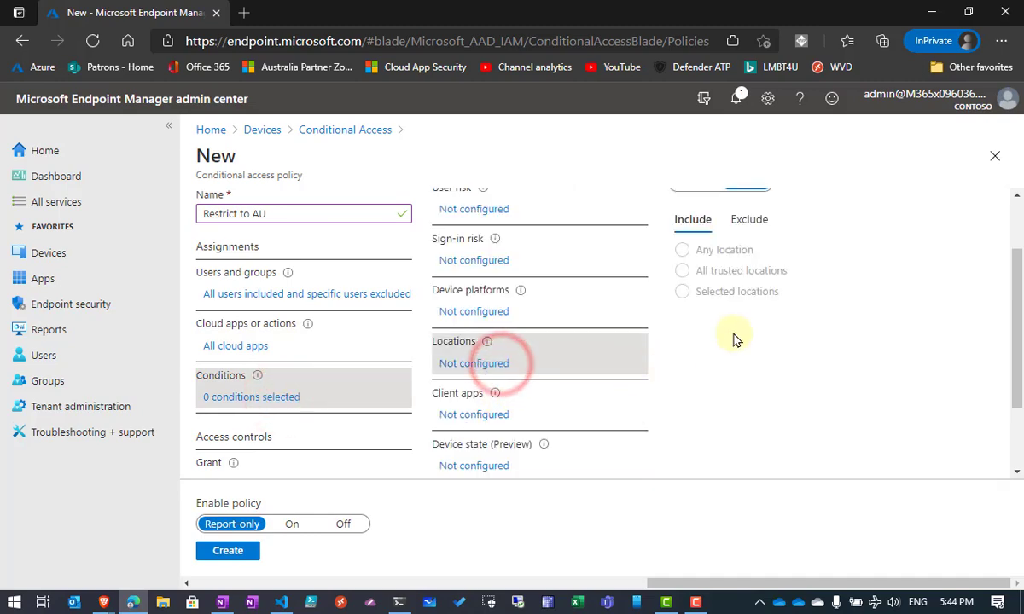
pyautogui.scroll(2, 736, 328)
pyautogui.click(695, 270)
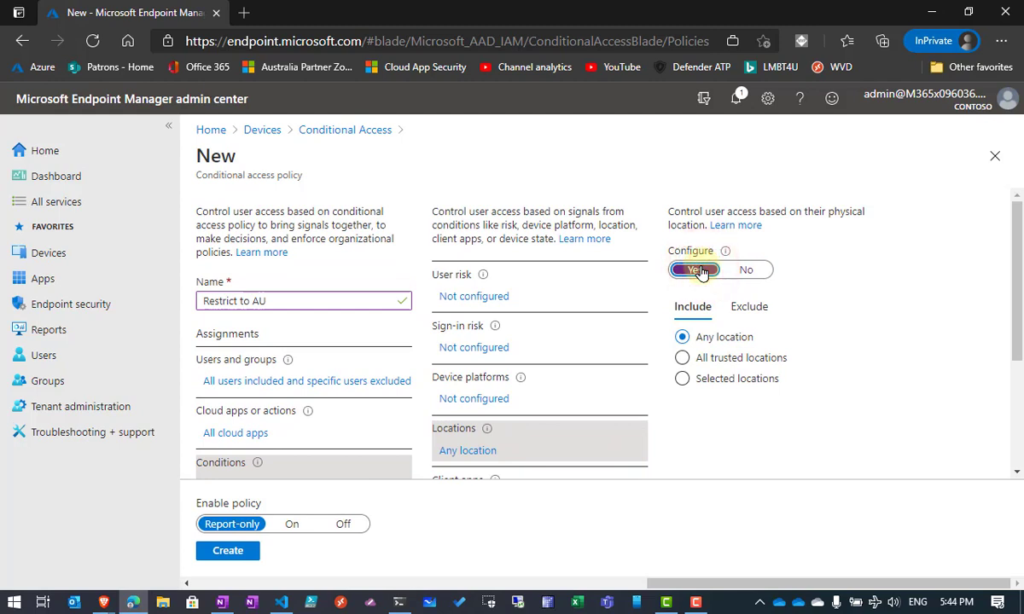
pyautogui.click(748, 312)
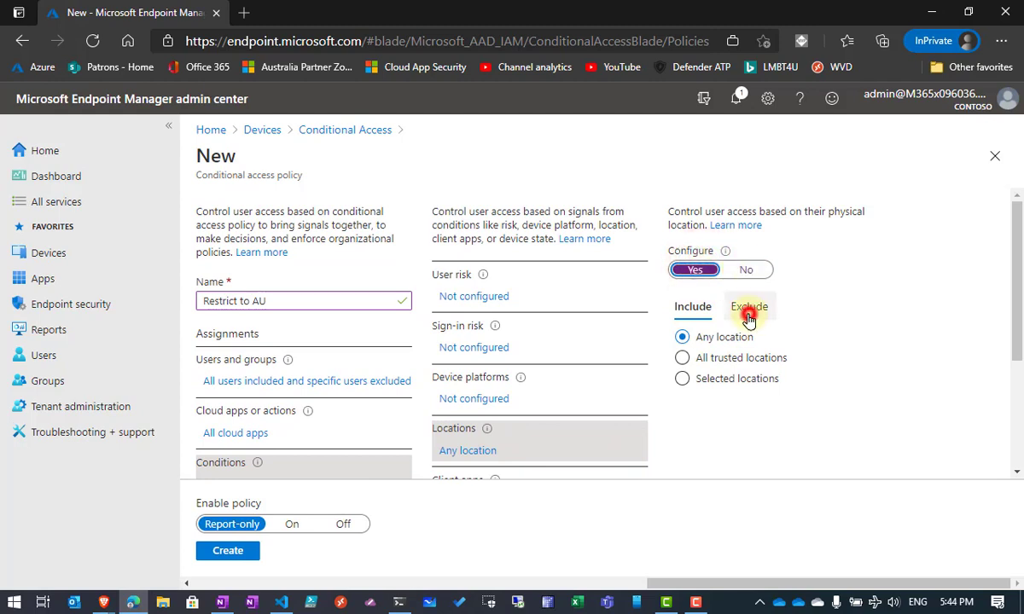
pyautogui.click(721, 389)
pyautogui.scroll(-1, 723, 393)
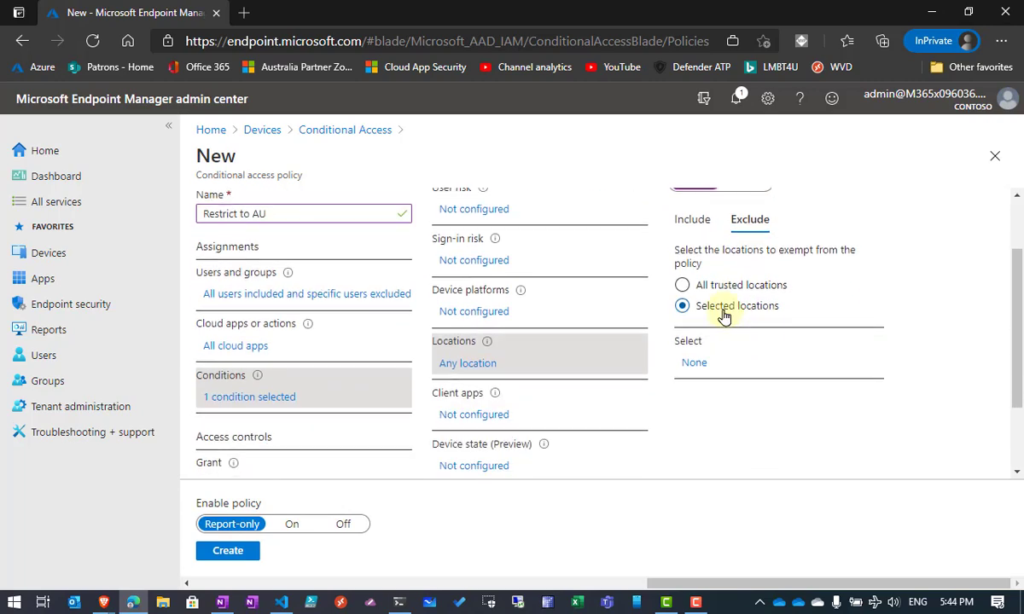
pyautogui.click(696, 364)
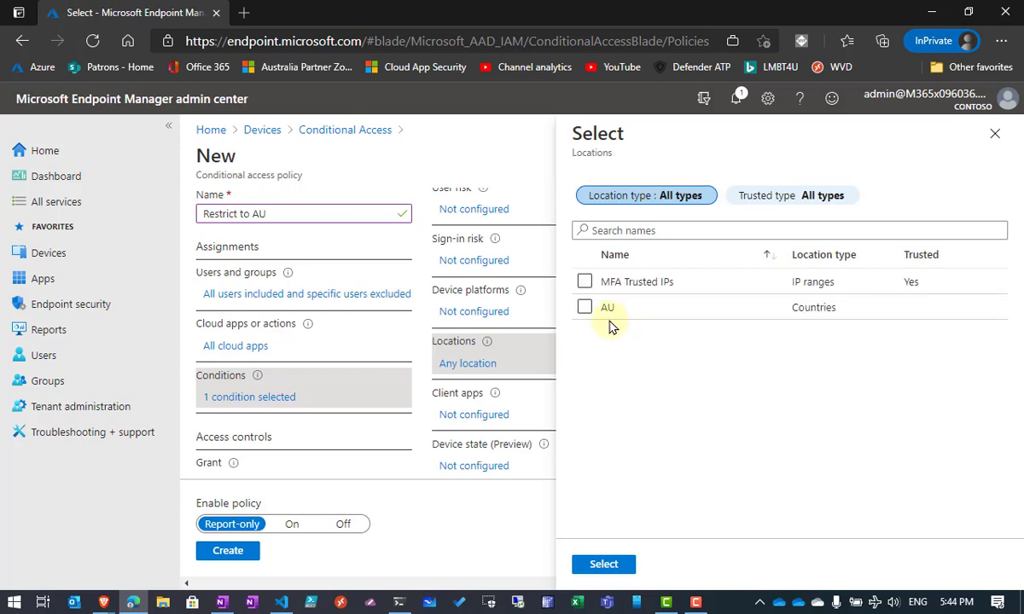
pyautogui.click(584, 308)
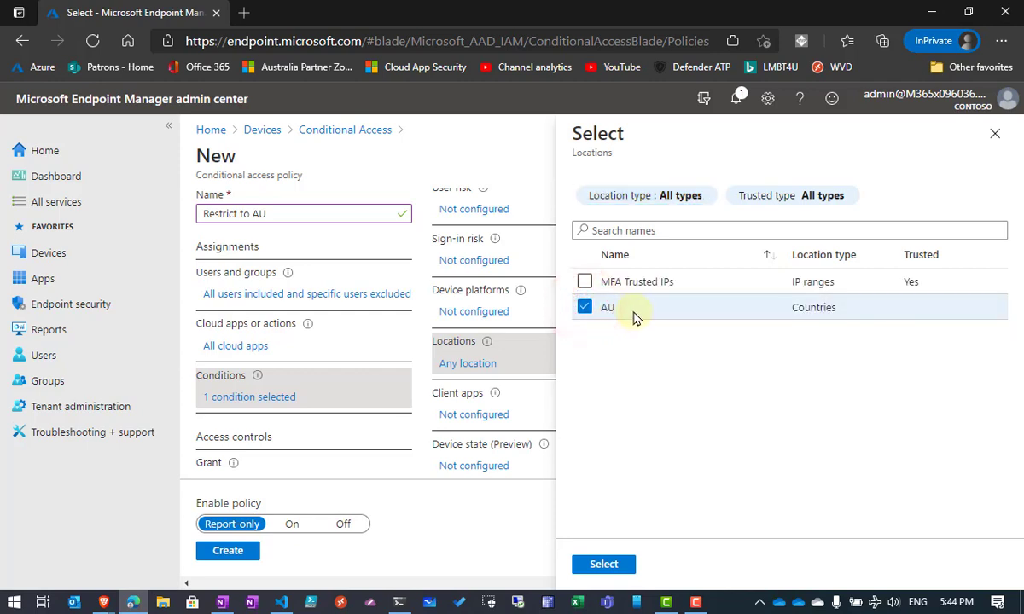
pyautogui.click(584, 281)
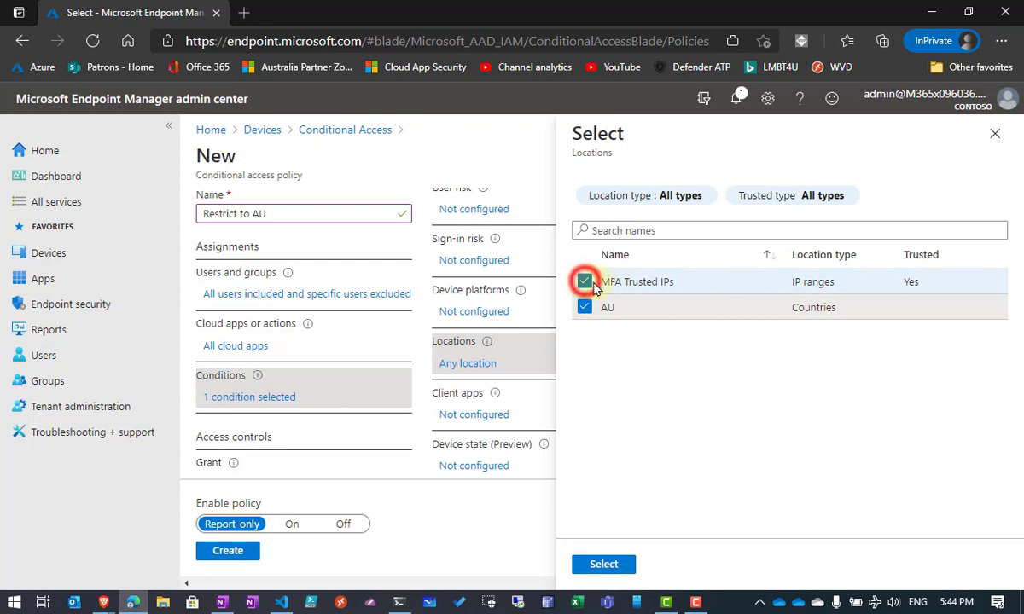
pyautogui.click(601, 563)
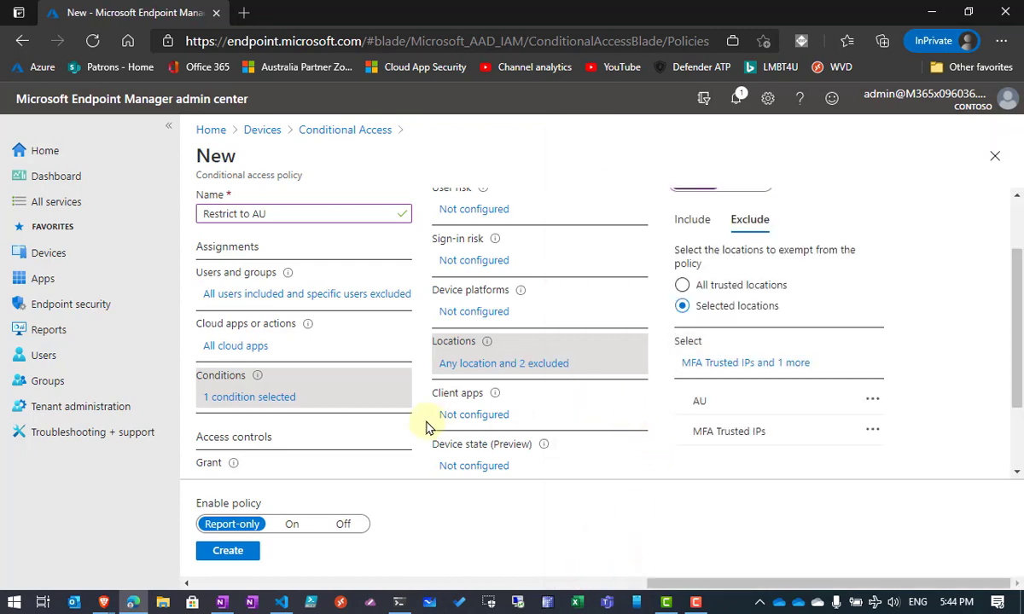
pyautogui.scroll(-1, 389, 404)
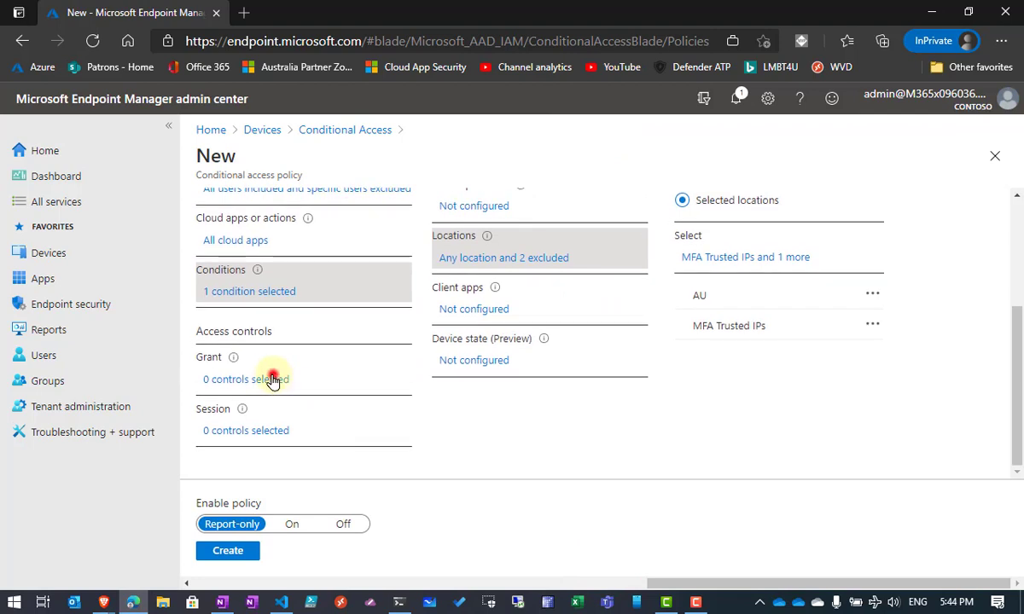
# Step: Set the grant control to Block access and create the Restrict to AU policy
pyautogui.click(272, 380)
pyautogui.click(790, 223)
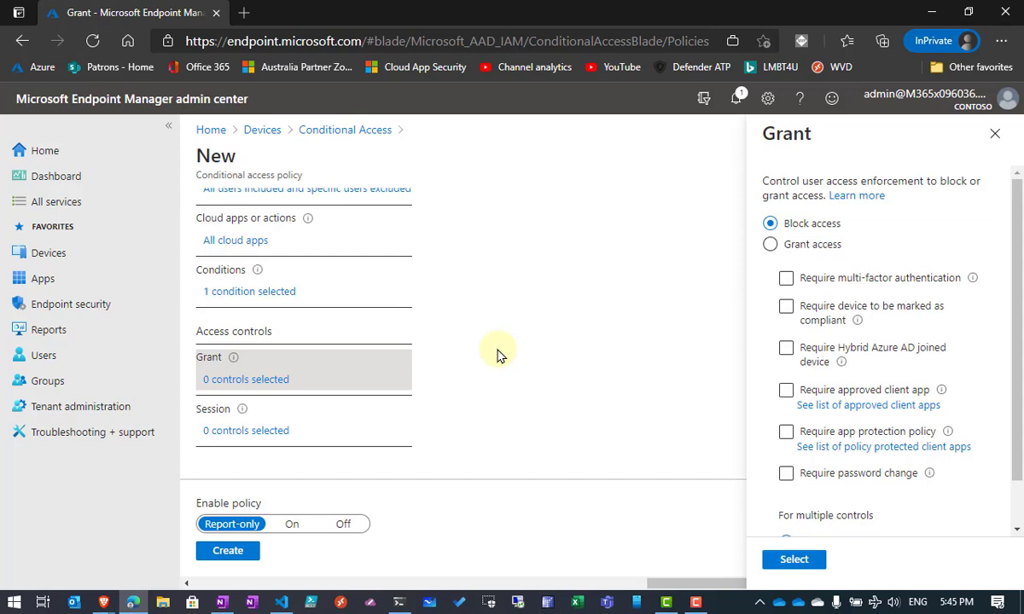
pyautogui.click(812, 561)
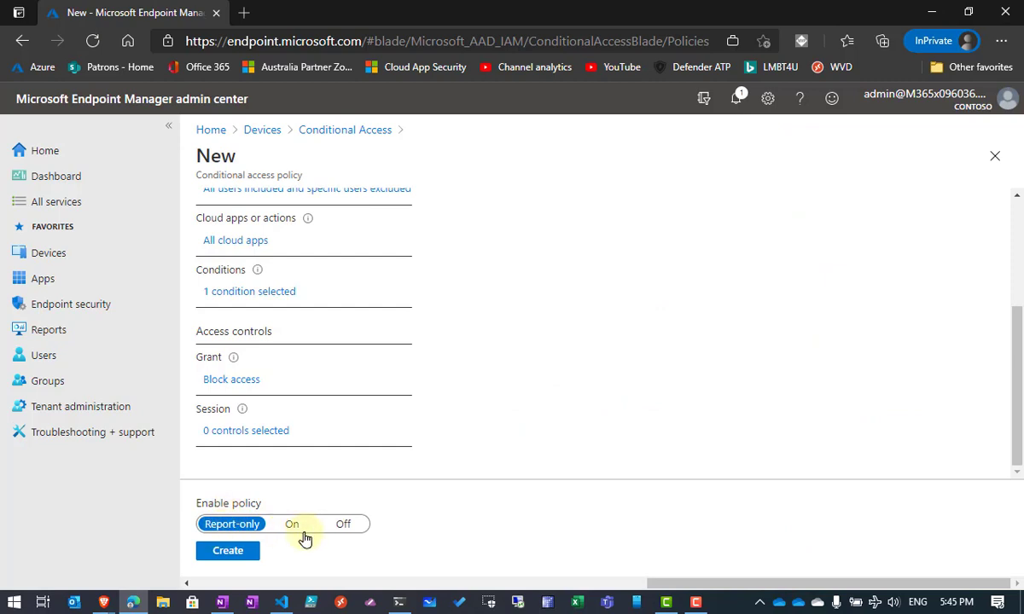
pyautogui.click(249, 552)
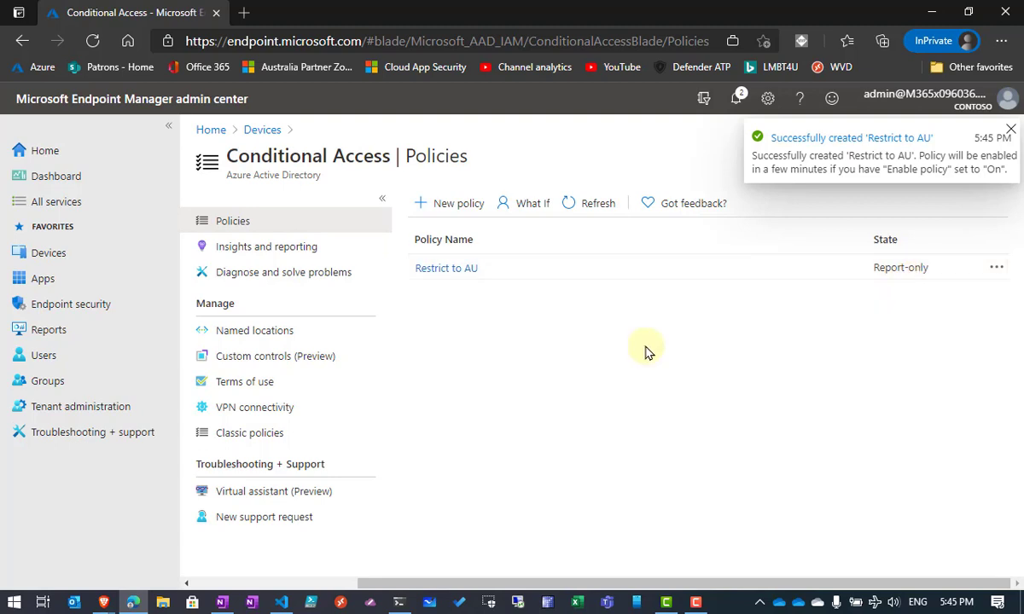
# Step: Start a new Conditional Access policy named 'Policy 2'
pyautogui.click(464, 203)
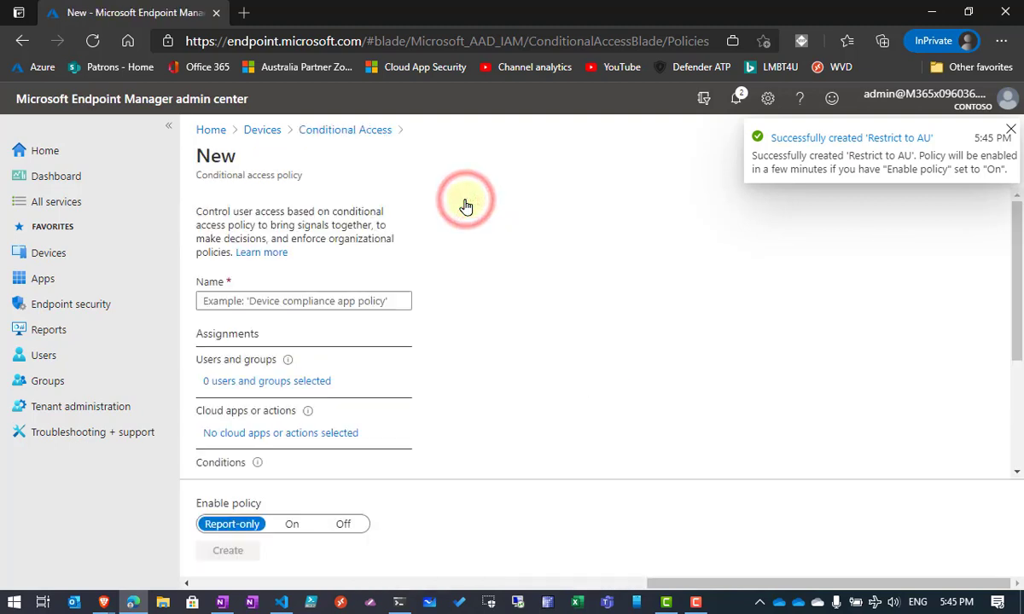
pyautogui.click(300, 304)
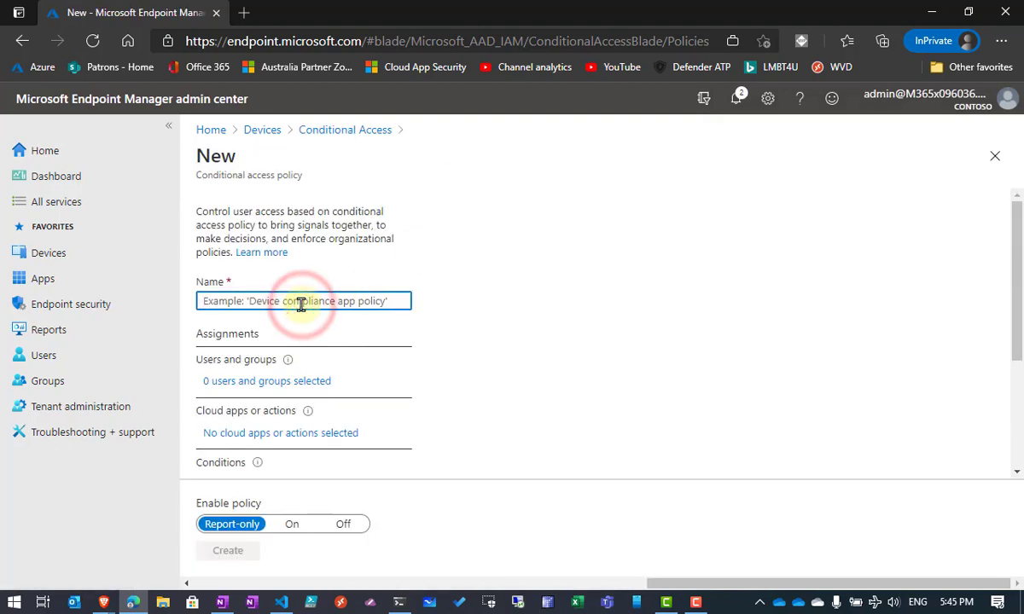
pyautogui.write('Policy 2')
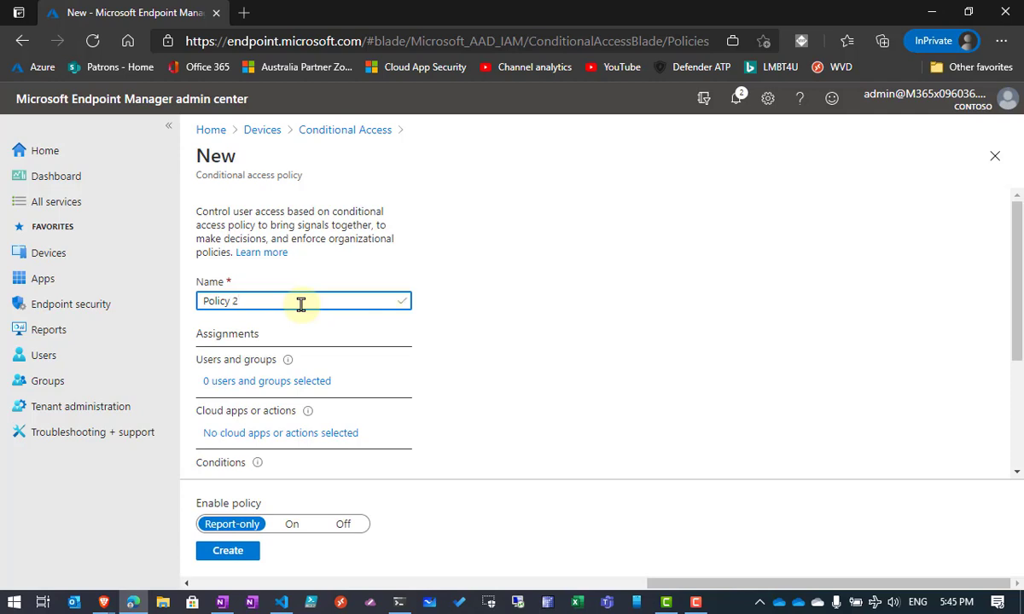
# Step: Include all users, excluding the admin account found by searching 'mod'
pyautogui.click(289, 385)
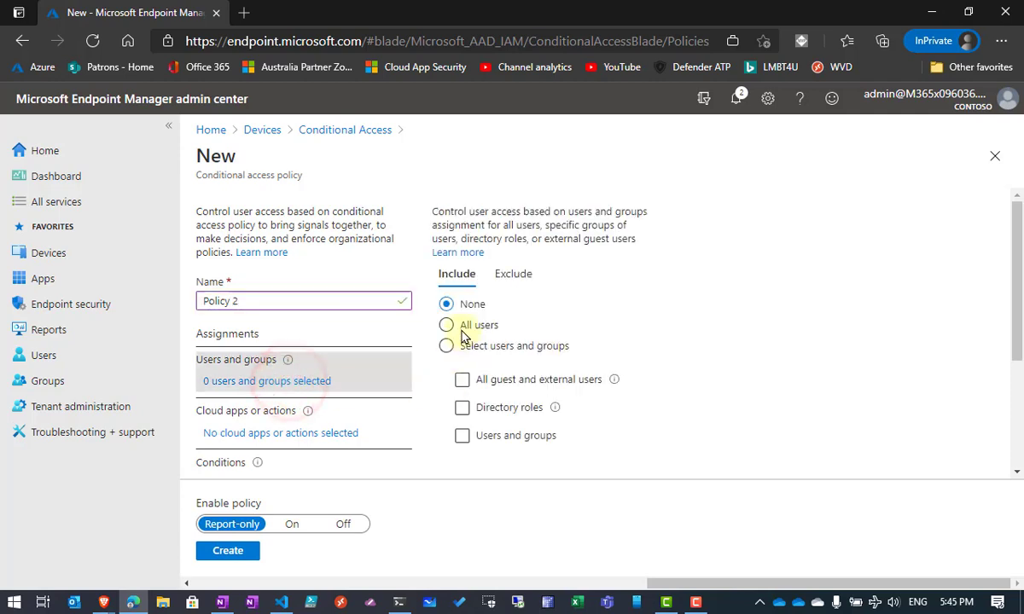
pyautogui.click(449, 326)
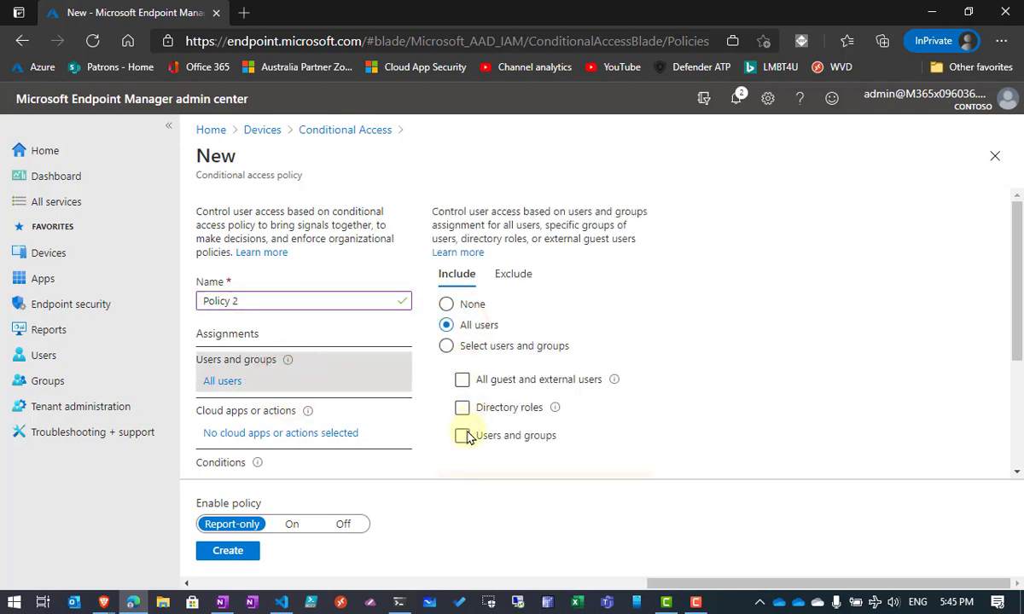
pyautogui.click(508, 274)
pyautogui.click(462, 395)
pyautogui.click(682, 189)
pyautogui.write('mod')
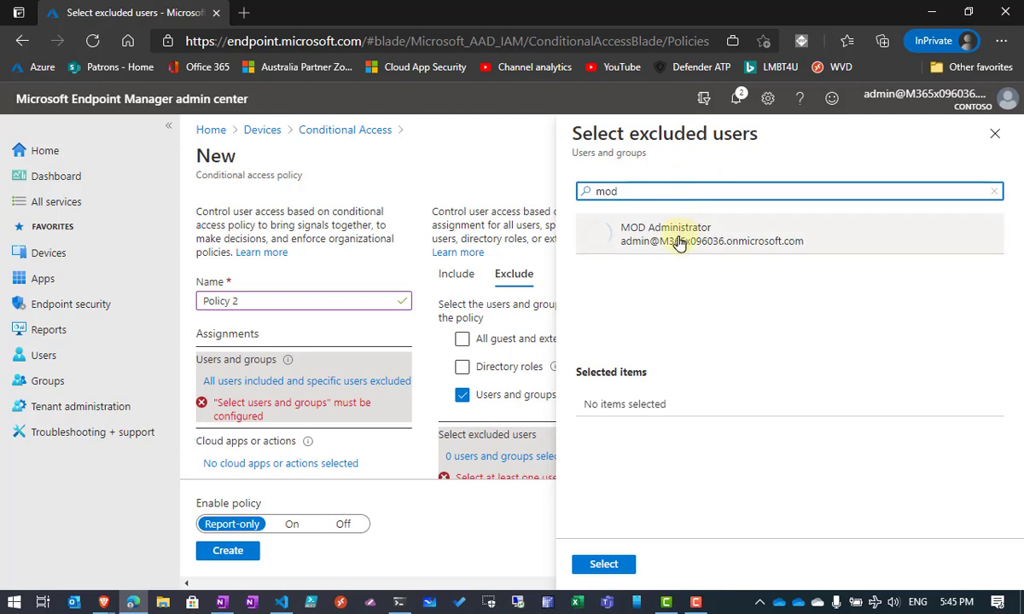
pyautogui.click(678, 239)
pyautogui.click(607, 565)
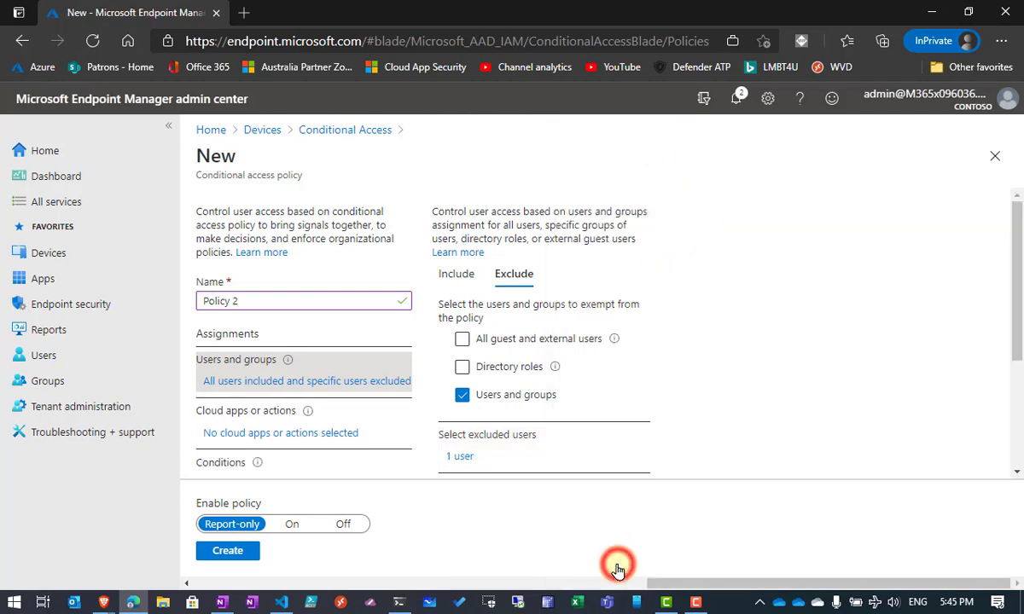
# Step: Apply Policy 2 to All cloud apps
pyautogui.click(273, 430)
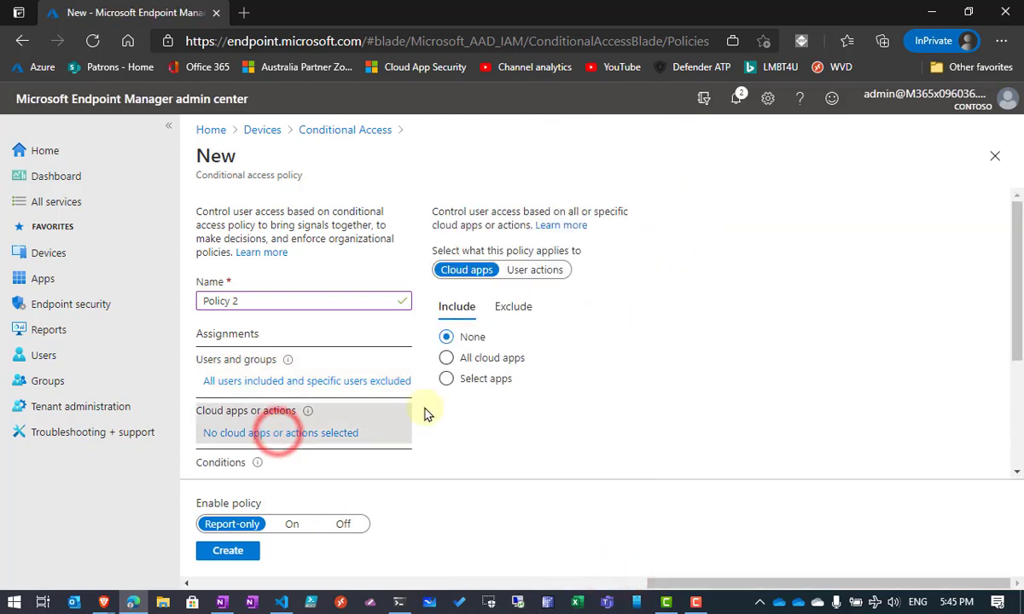
pyautogui.click(448, 358)
pyautogui.scroll(-2, 297, 427)
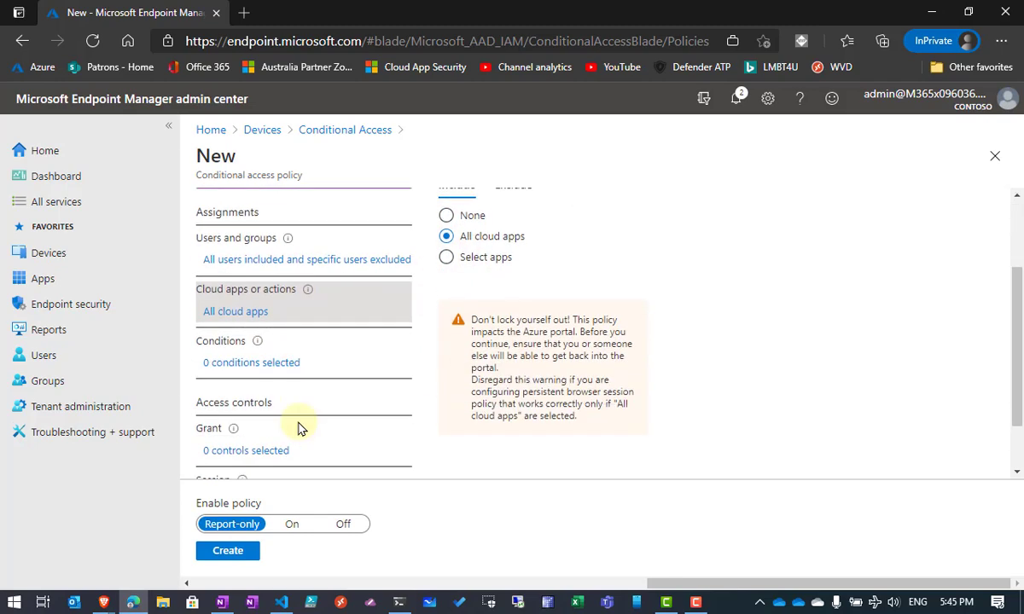
# Step: Turn on the Client apps condition so it includes all four client app types
pyautogui.click(273, 354)
pyautogui.scroll(-1, 579, 413)
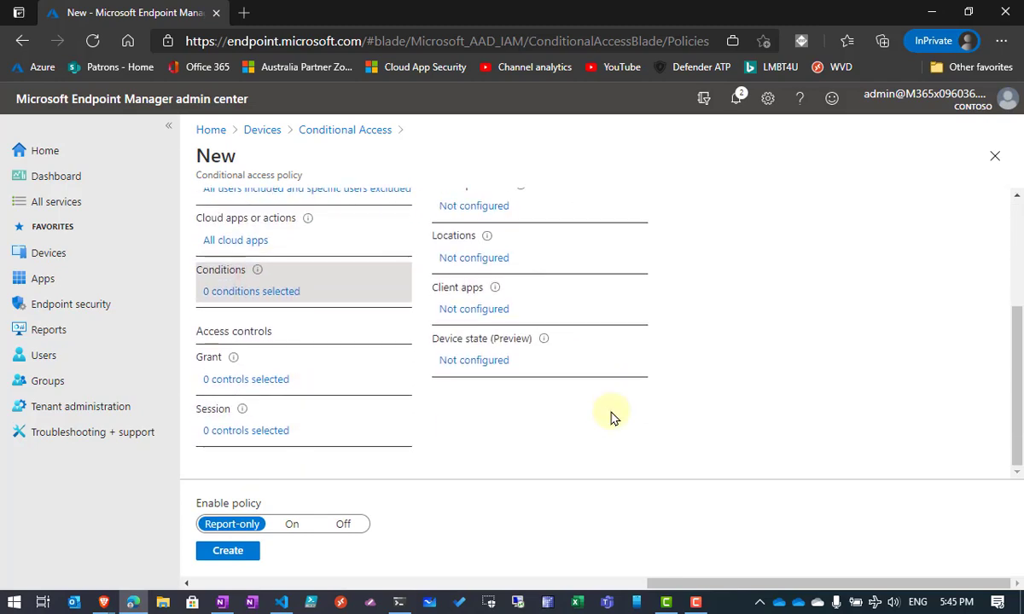
pyautogui.moveTo(545, 338)
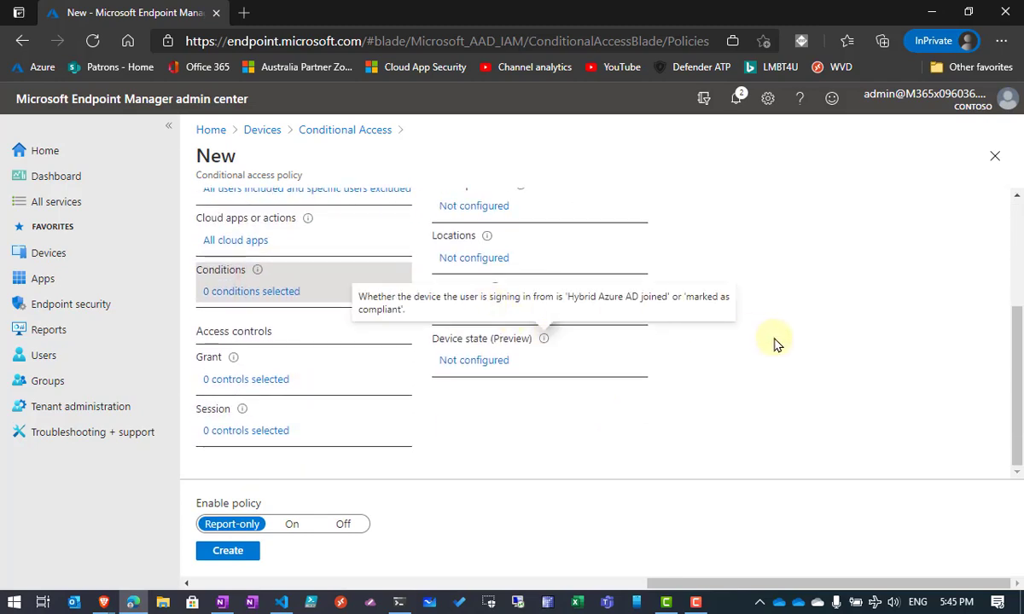
pyautogui.click(506, 312)
pyautogui.click(791, 256)
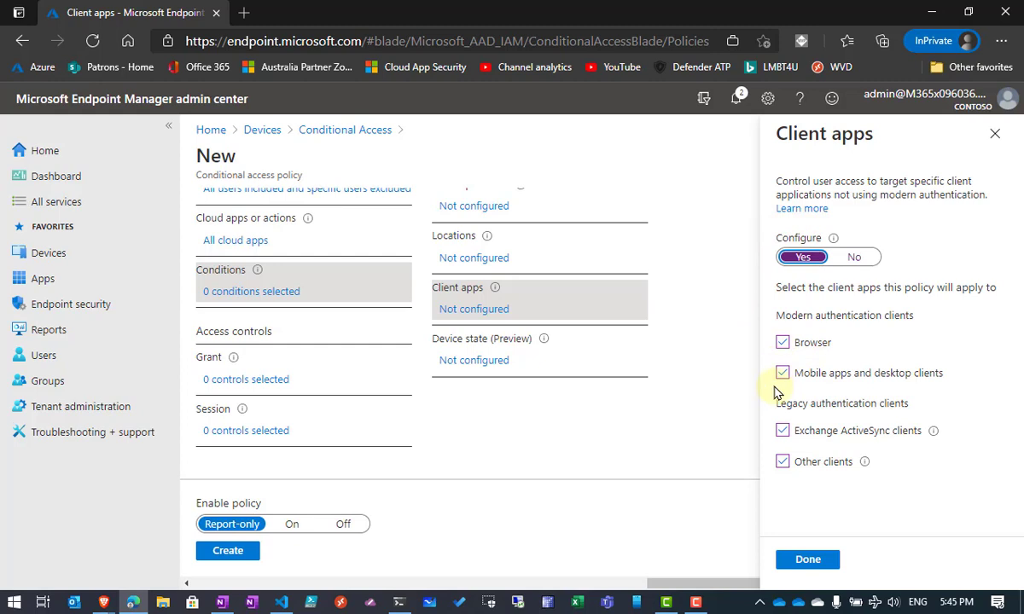
pyautogui.click(801, 561)
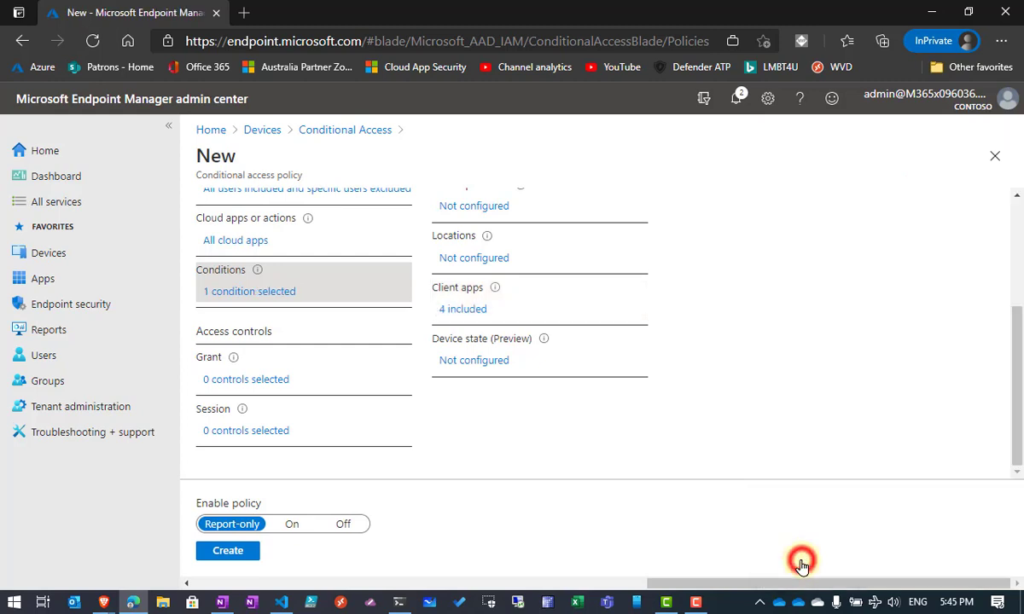
# Step: Set the grant control to Grant access with Require multi-factor authentication ticked
pyautogui.click(253, 380)
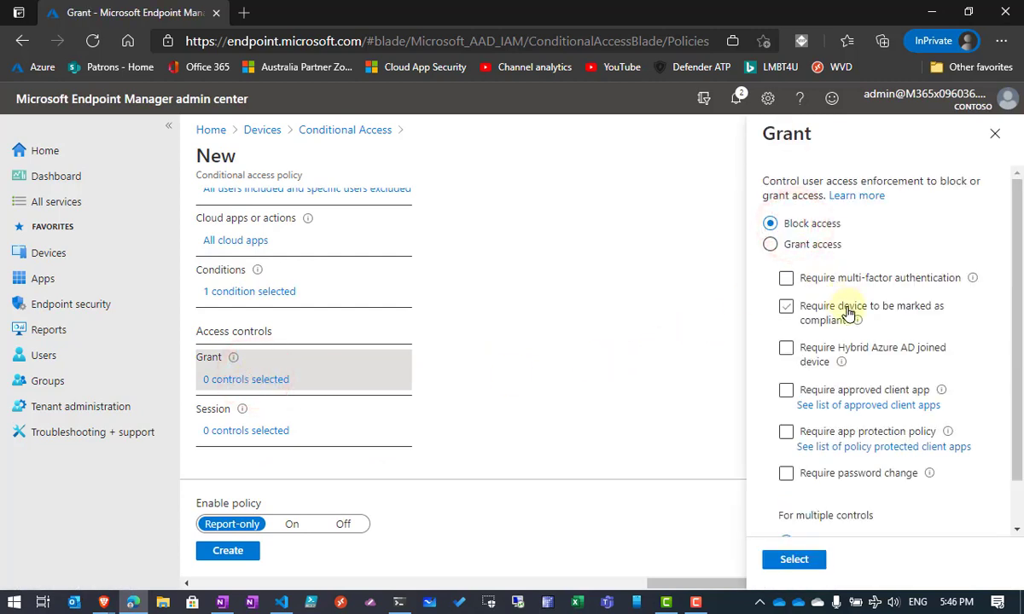
pyautogui.click(808, 244)
pyautogui.scroll(-1, 853, 427)
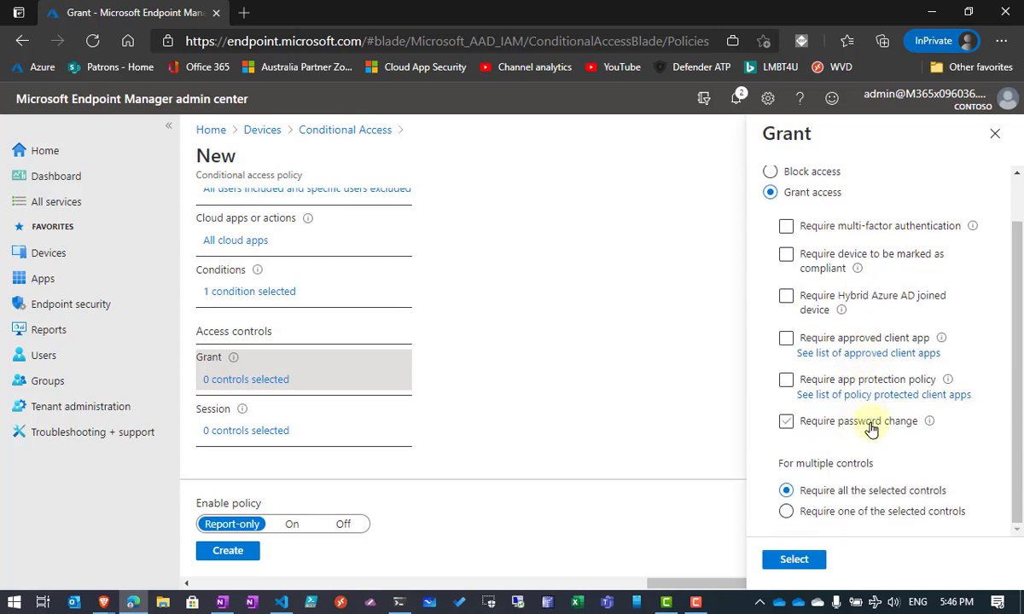
pyautogui.scroll(1, 866, 422)
pyautogui.click(786, 279)
pyautogui.click(793, 559)
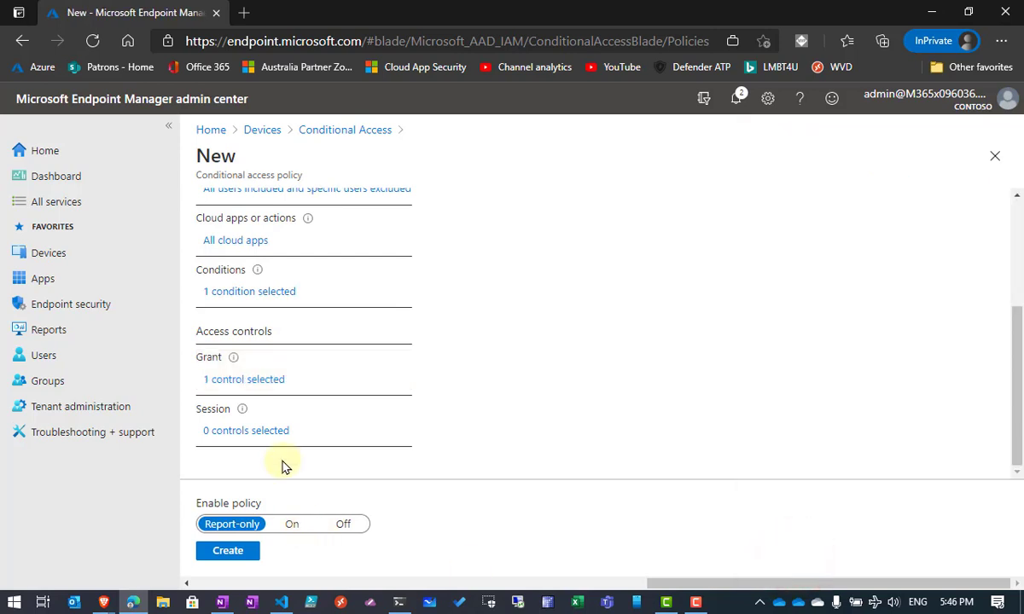
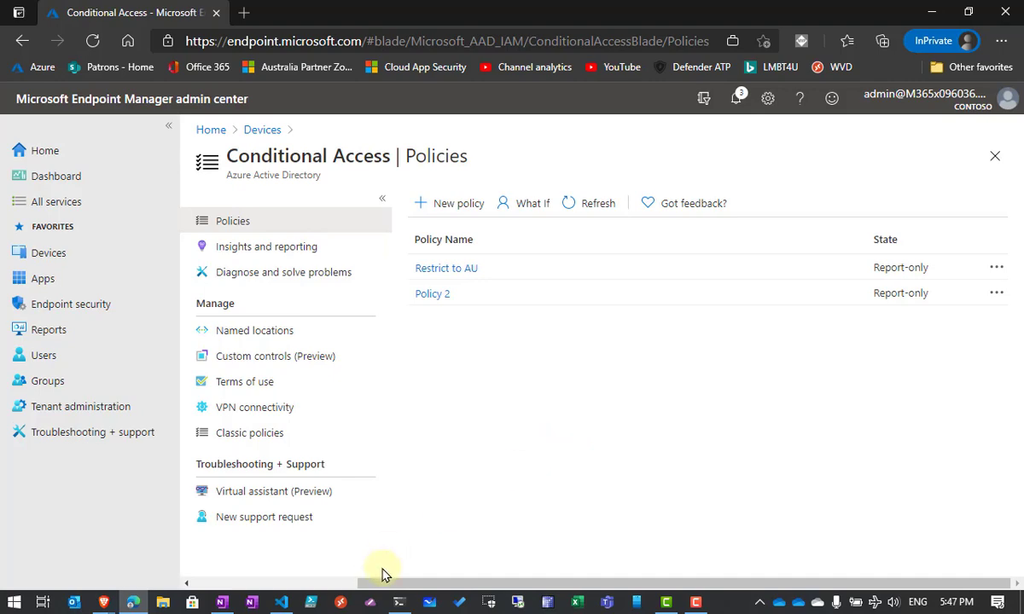
# Step: Bring the running PowerShell script window to the front
pyautogui.click(398, 602)
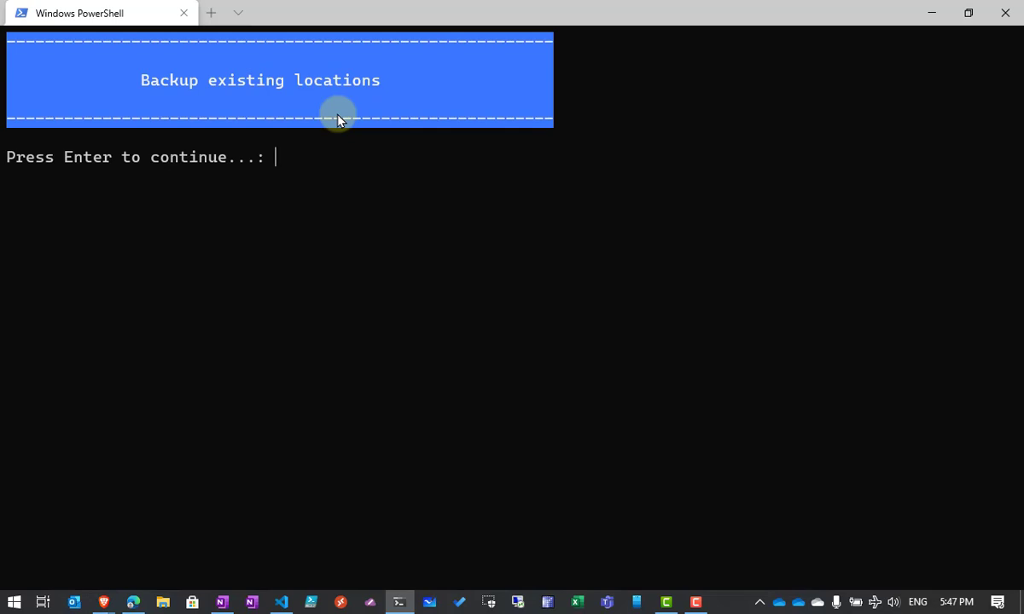
# Step: Back up the named location and both policies to JSON, then delete the existing locations
pyautogui.press('Return')
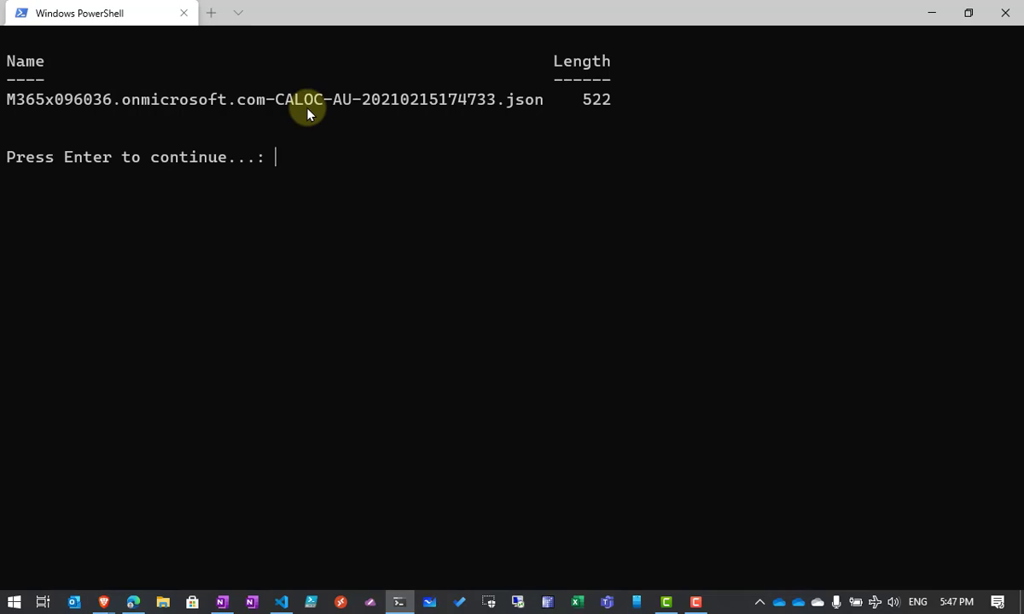
pyautogui.press('Return')
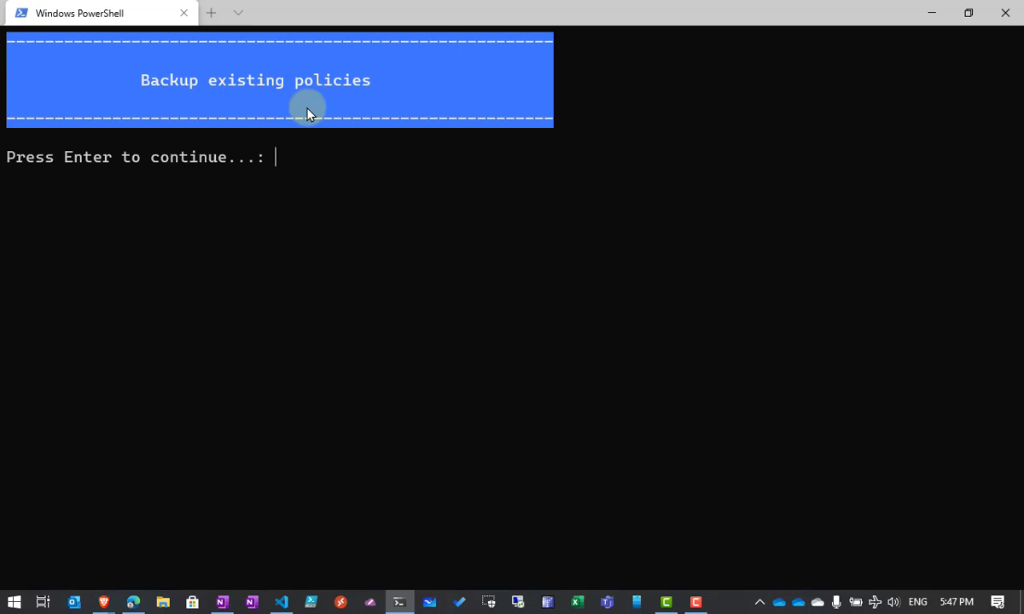
pyautogui.press('Return')
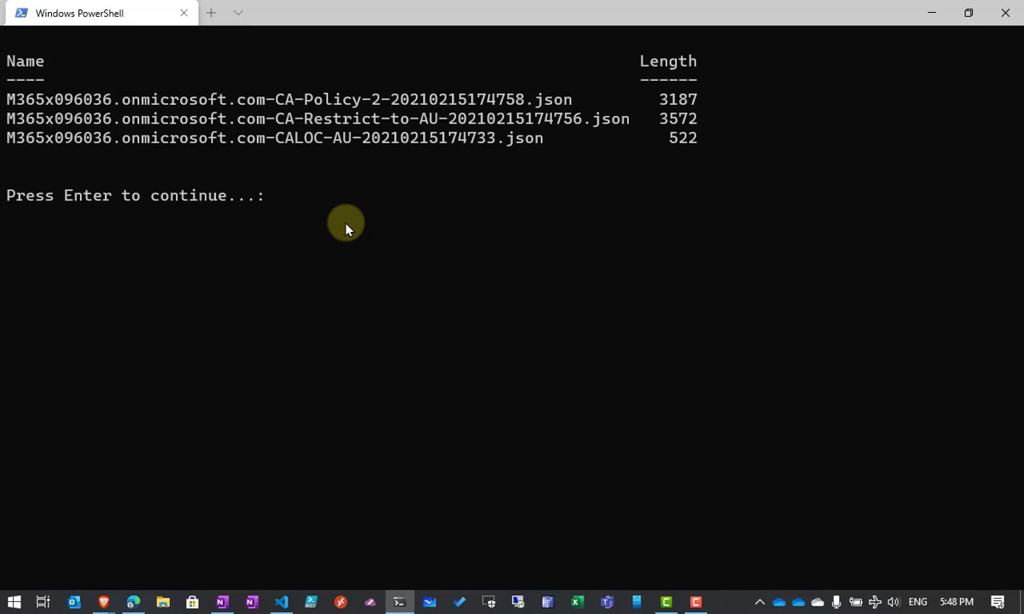
pyautogui.press('Return')
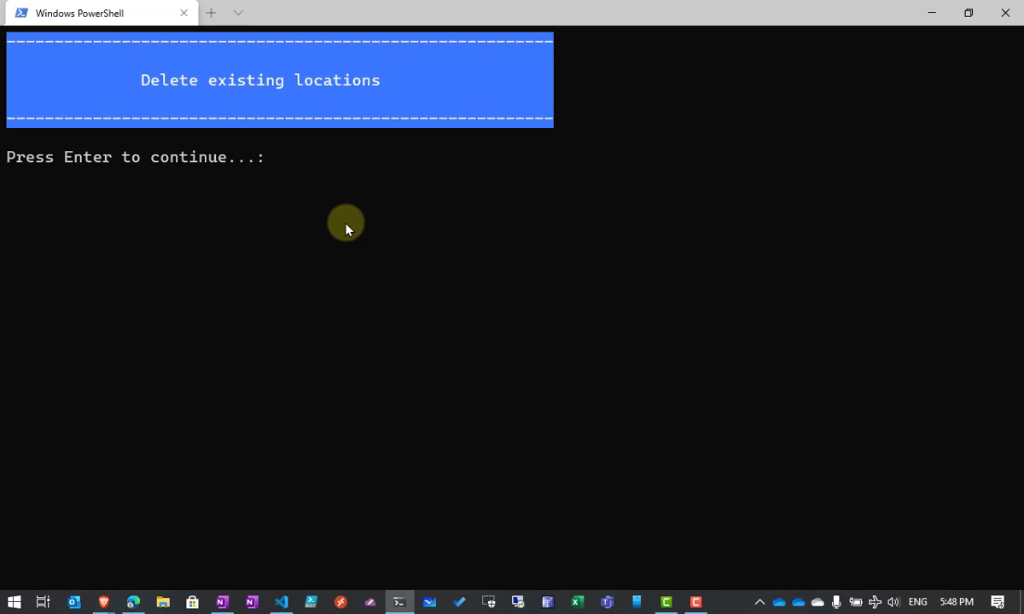
pyautogui.press('Return')
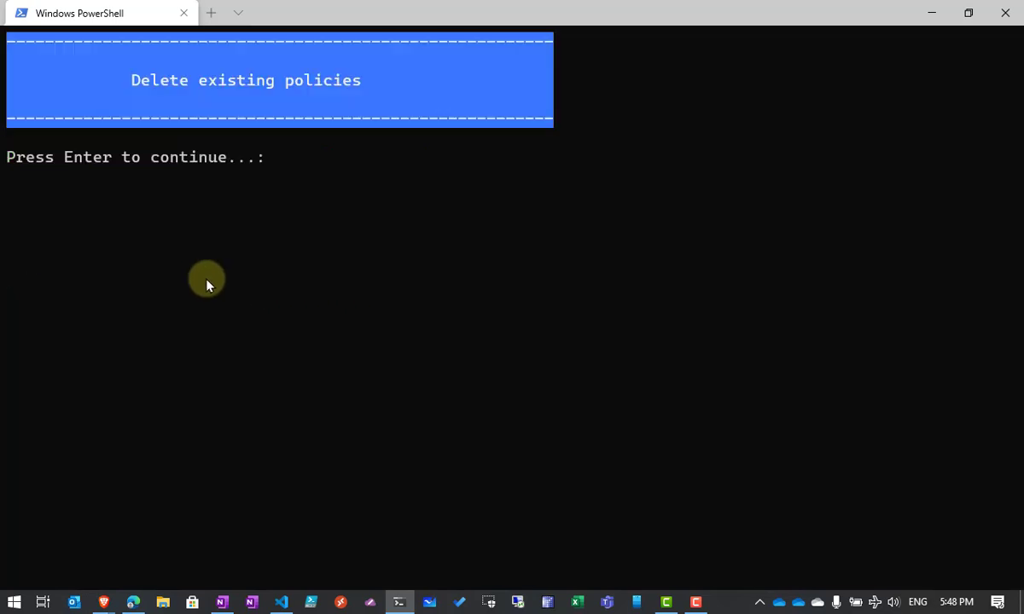
# Step: Check the Named locations list, including its preview view, is empty, then return to PowerShell
pyautogui.click(132, 602)
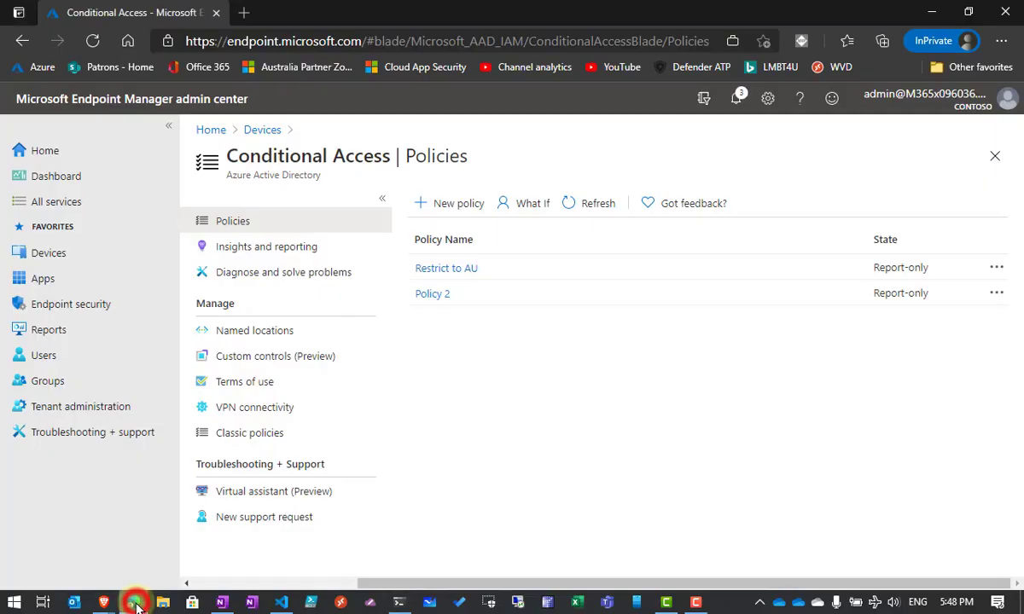
pyautogui.click(243, 331)
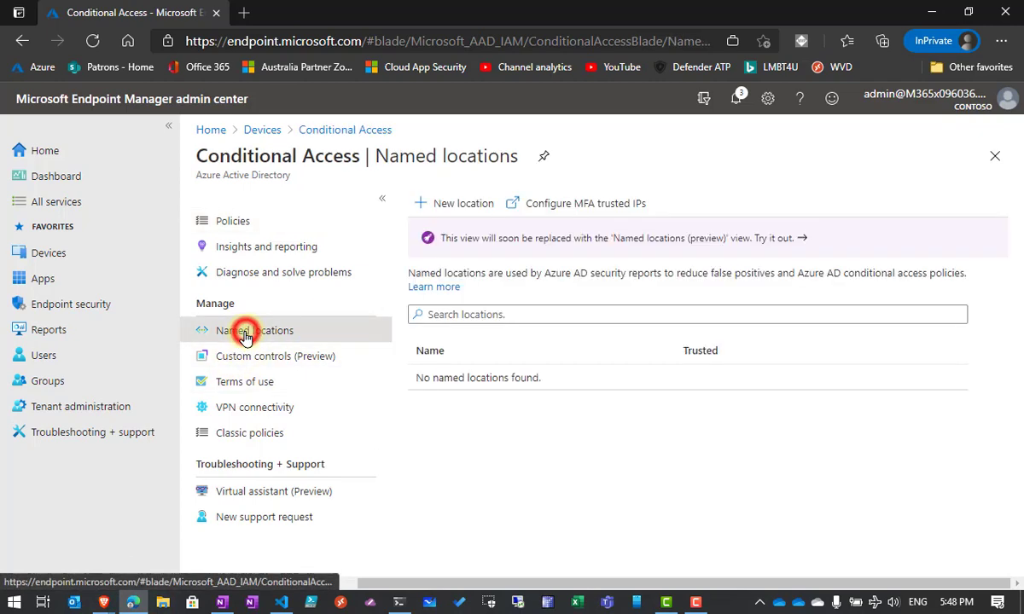
pyautogui.click(515, 242)
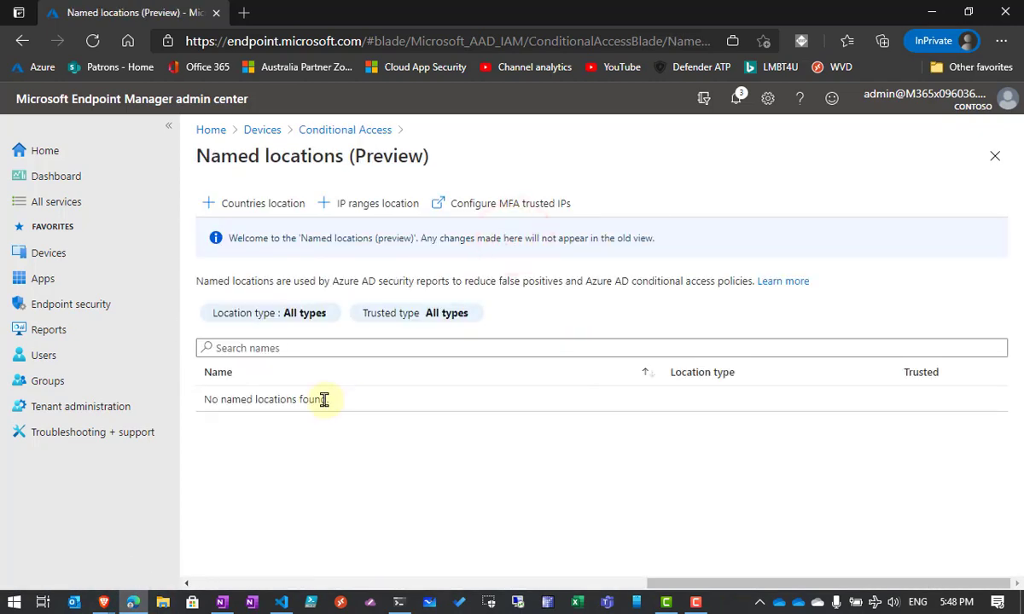
pyautogui.click(327, 131)
pyautogui.click(400, 603)
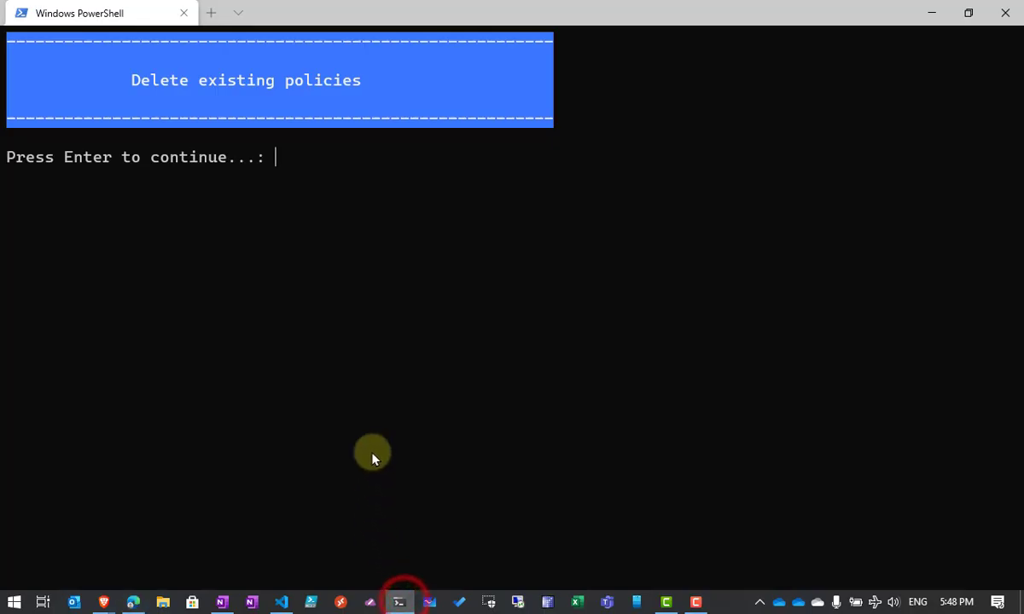
# Step: Let the script delete the Restrict to AU policy, then bring Endpoint Manager forward
pyautogui.press('Return')
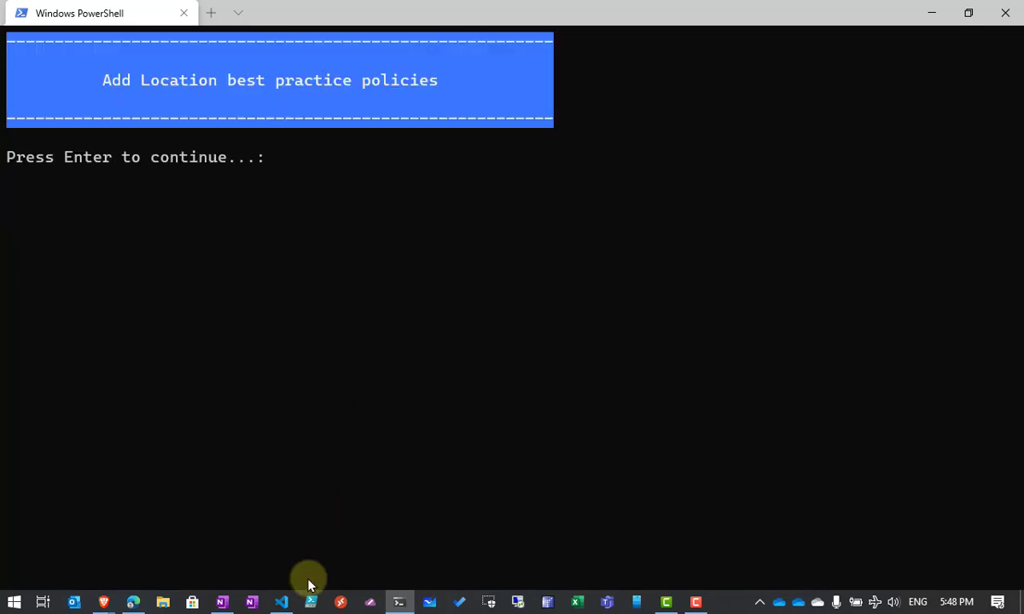
pyautogui.click(133, 603)
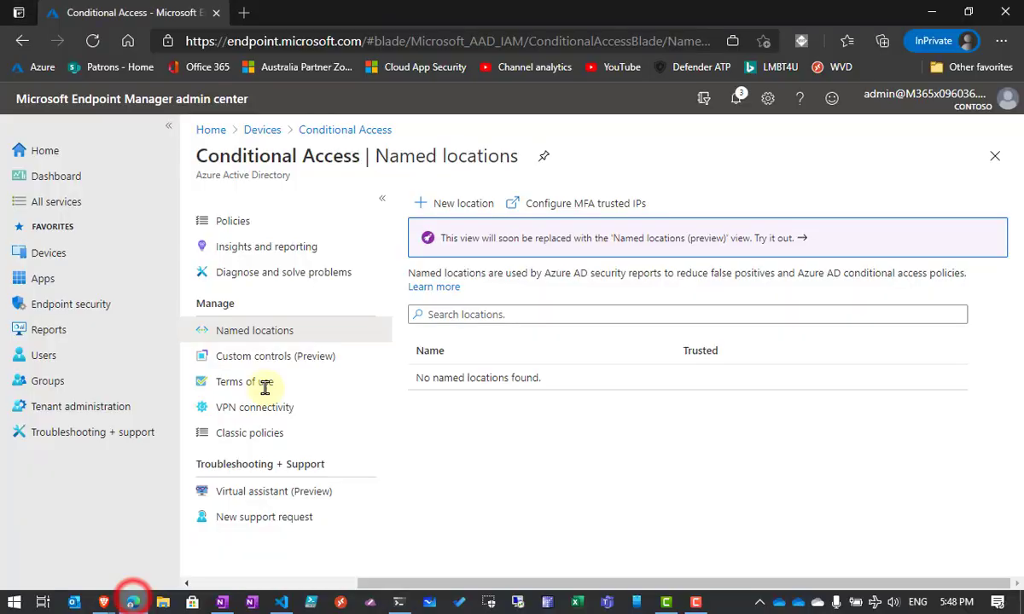
# Step: Refresh the Conditional Access Policies list to confirm it is empty, then return to PowerShell
pyautogui.click(230, 225)
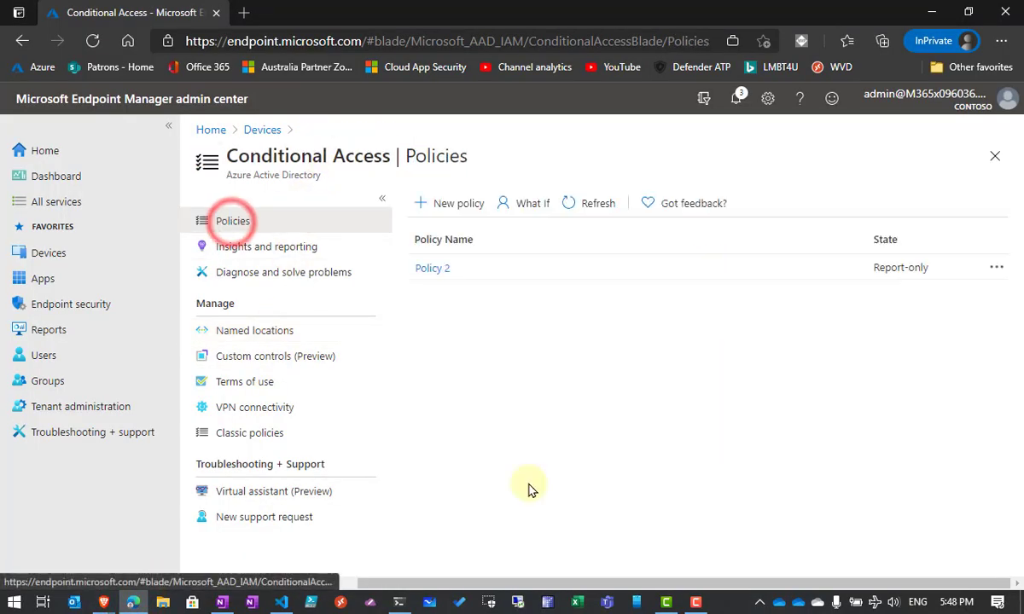
pyautogui.click(93, 41)
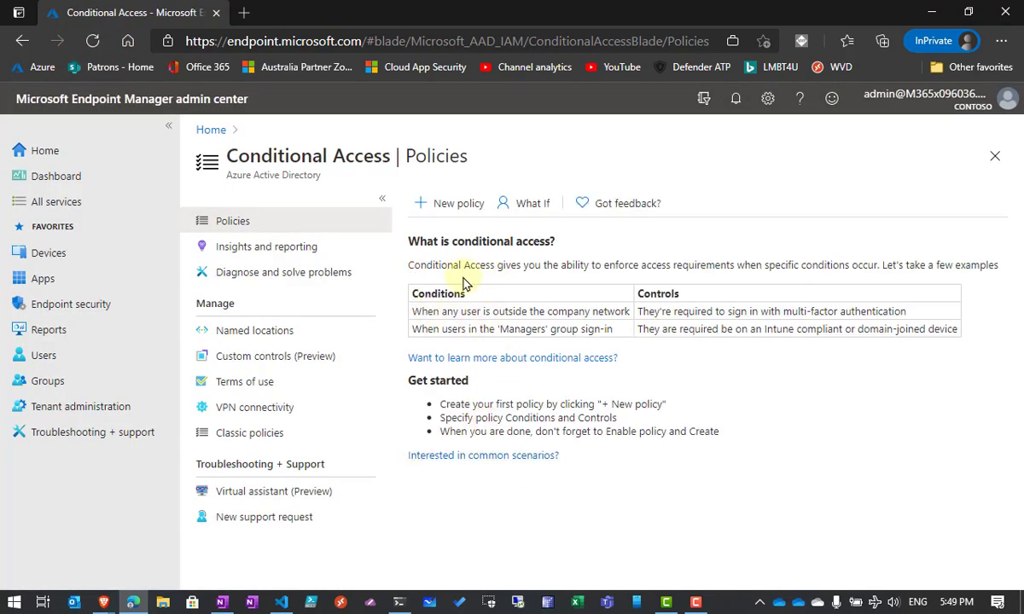
pyautogui.click(398, 601)
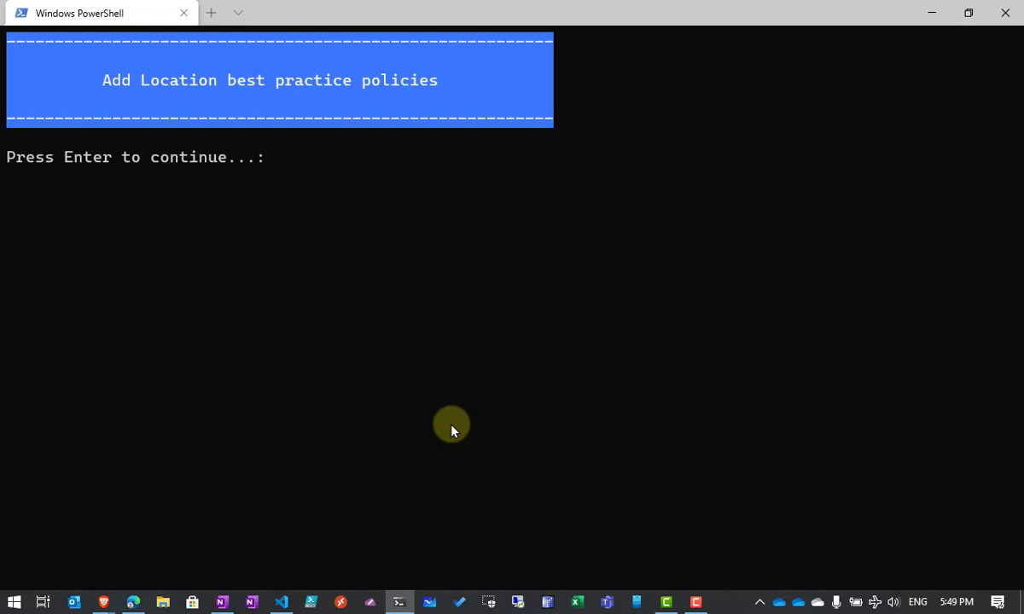
# Step: Import the BP - Local Country and BP - Local IP named locations
pyautogui.press('Return')
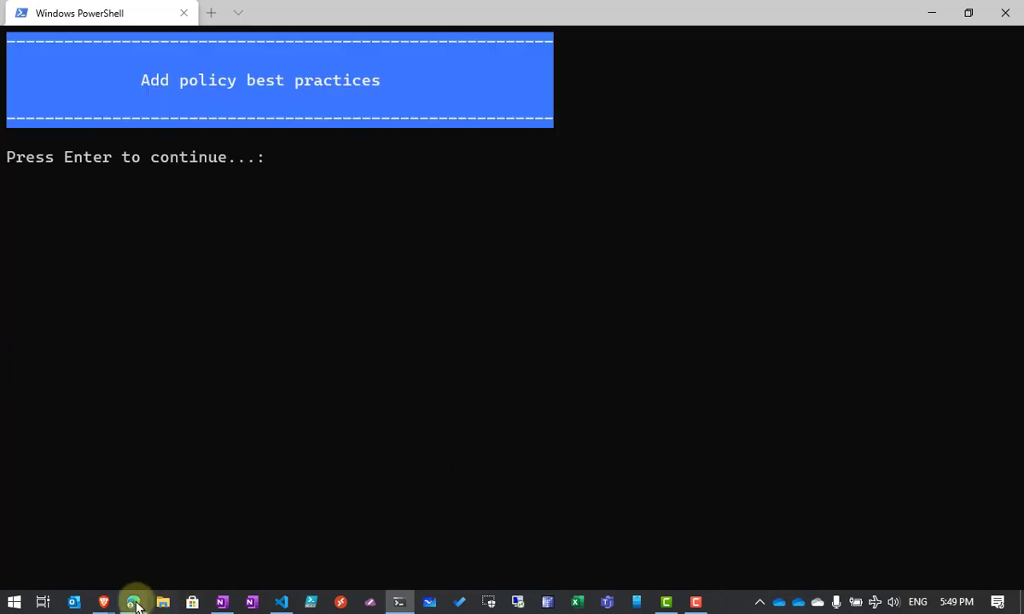
# Step: Reload the Named locations list in Endpoint Manager to show the new BP locations
pyautogui.moveTo(134, 602)
pyautogui.click(134, 568)
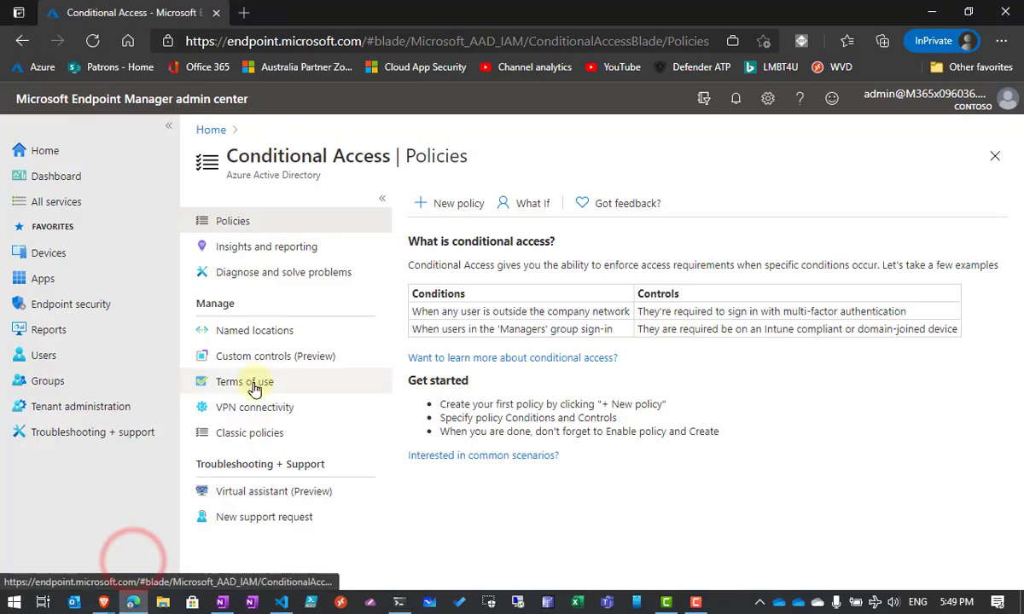
pyautogui.click(254, 335)
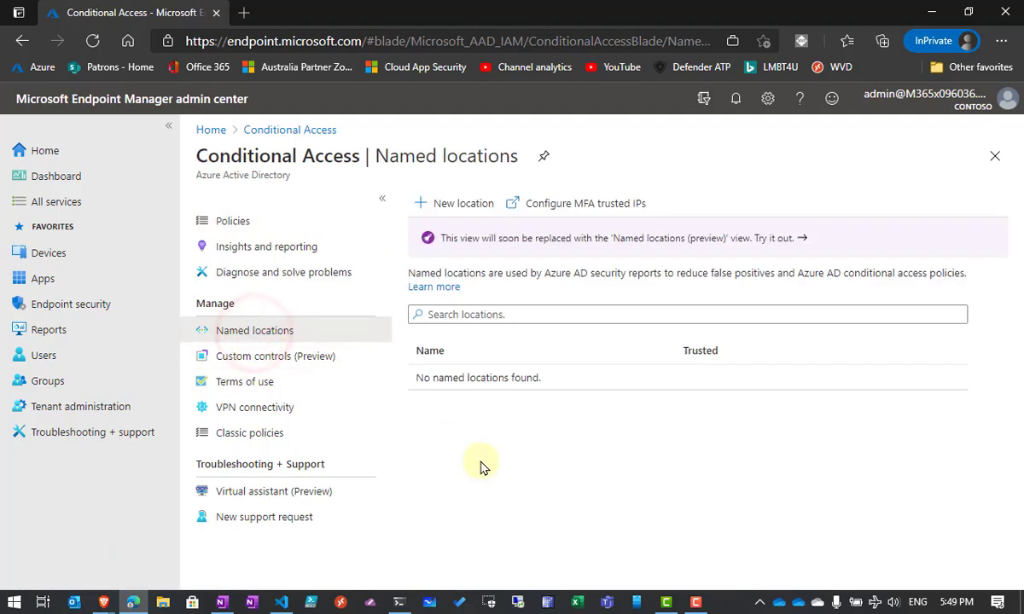
pyautogui.click(94, 40)
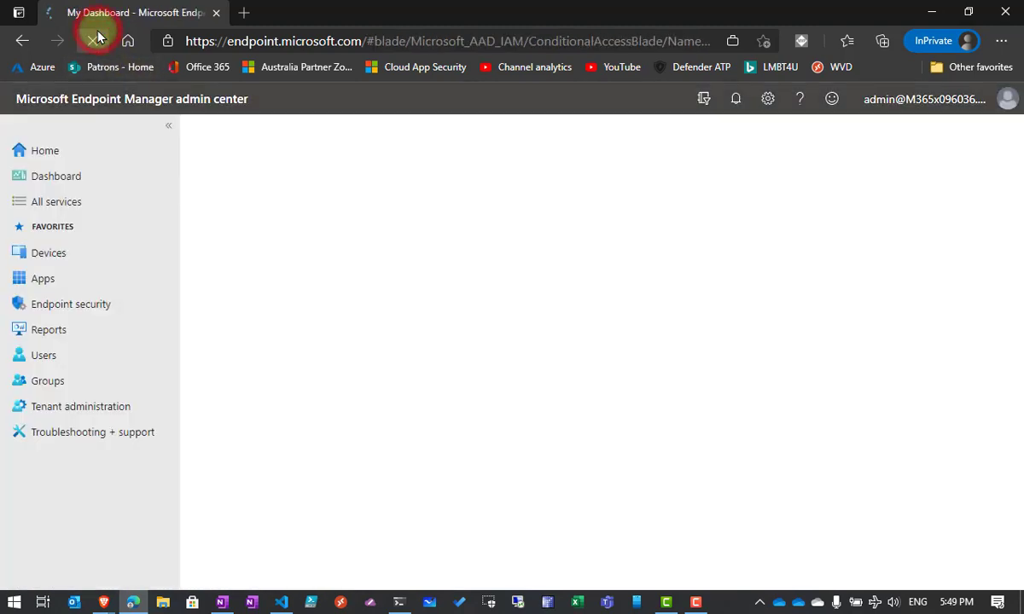
pyautogui.click(468, 238)
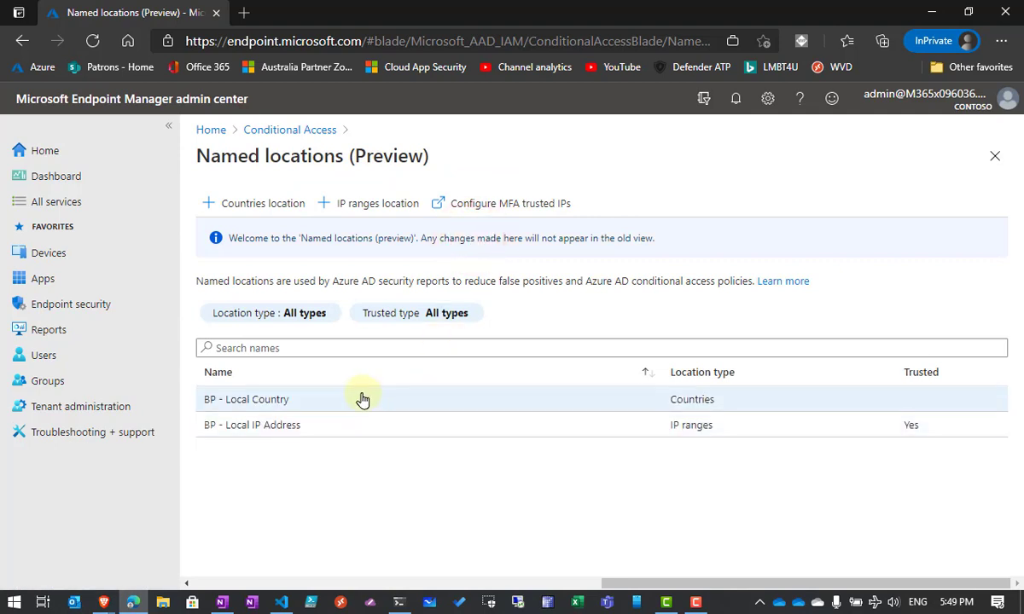
# Step: Review BP - Local Country's Australia setting unchanged, then return to the PowerShell script
pyautogui.click(271, 405)
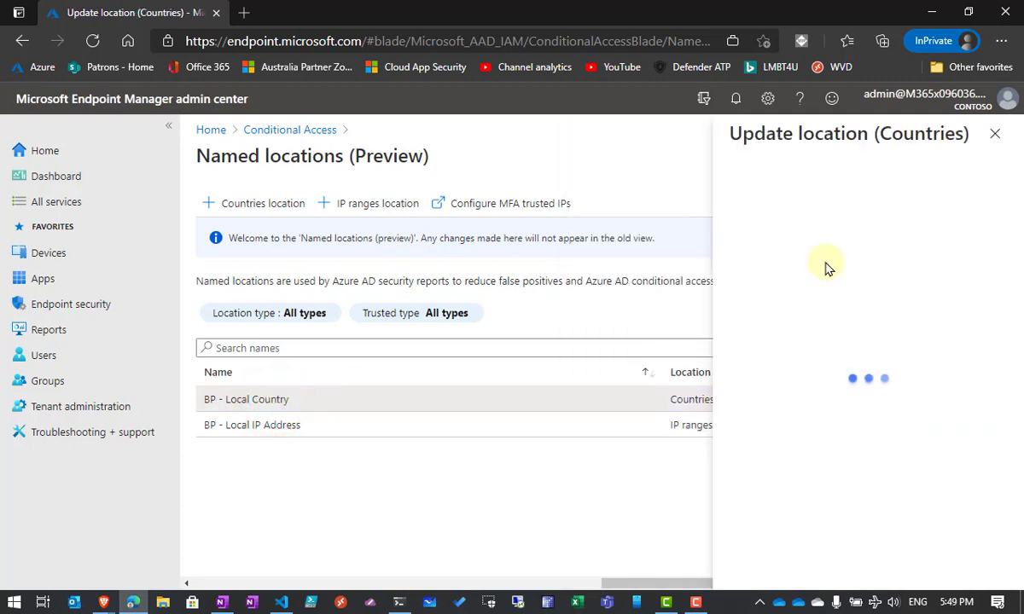
pyautogui.scroll(-4, 789, 385)
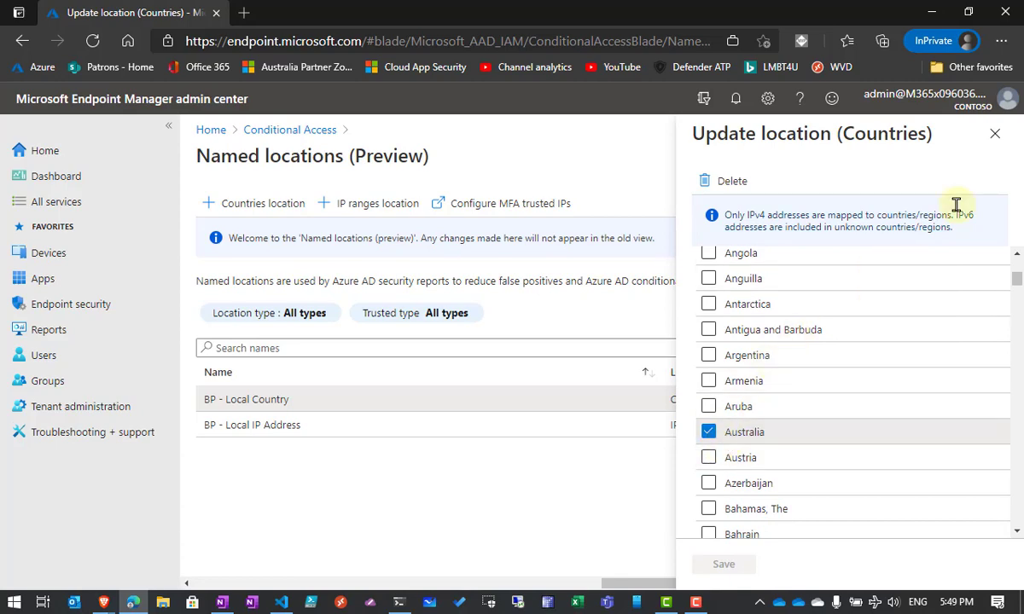
pyautogui.click(995, 134)
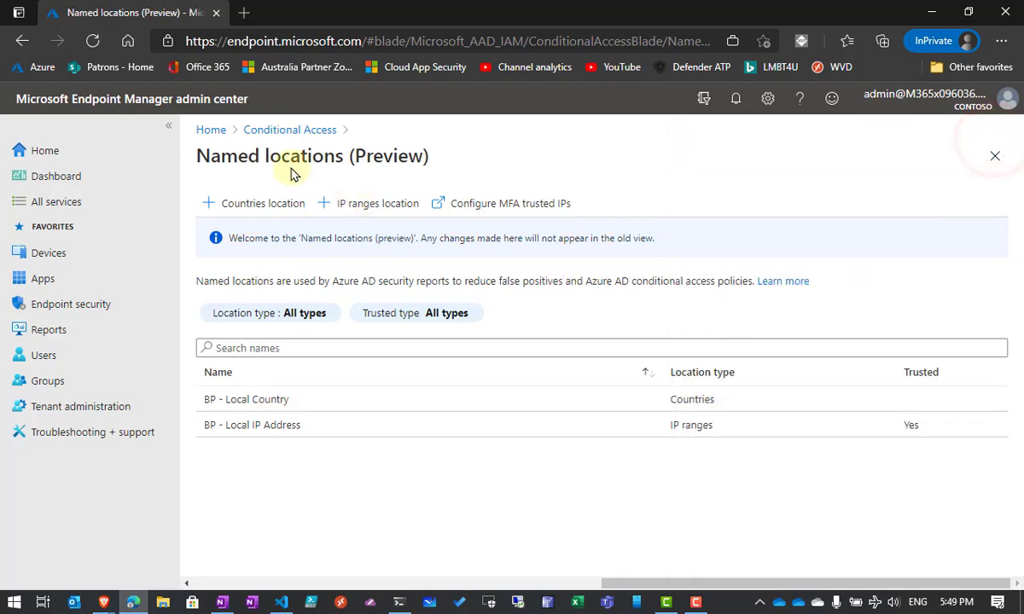
pyautogui.click(273, 130)
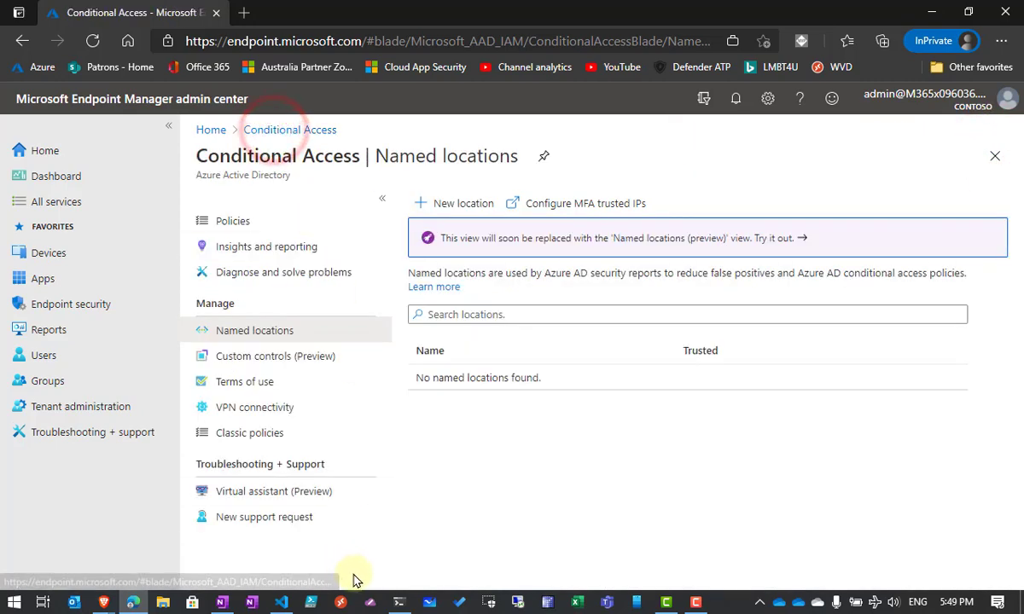
pyautogui.click(397, 603)
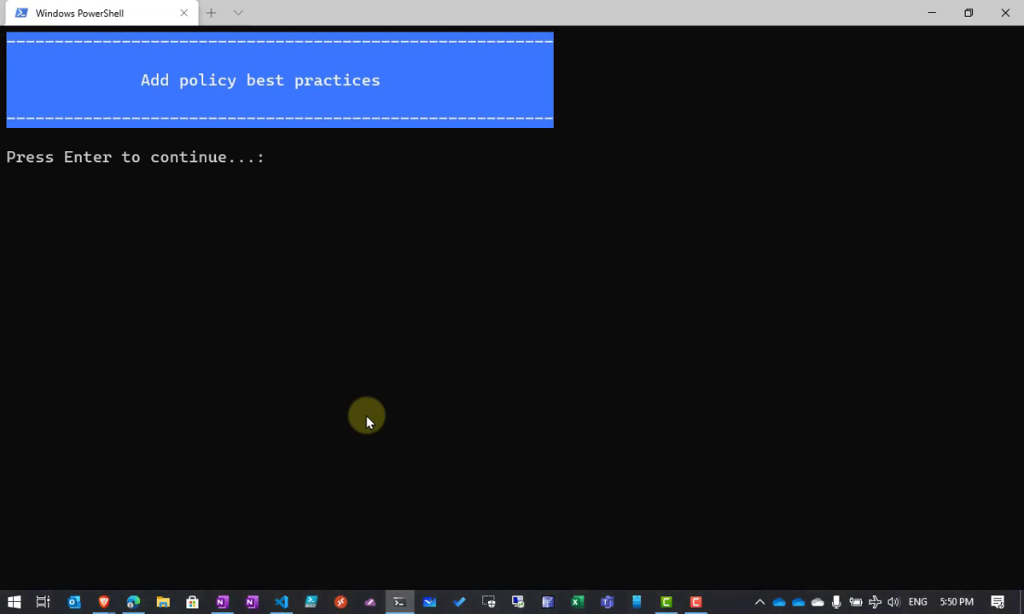
# Step: Create the six BP policies, Allow only trusted through Require approved application, then switch to Endpoint Manager
pyautogui.press('Return')
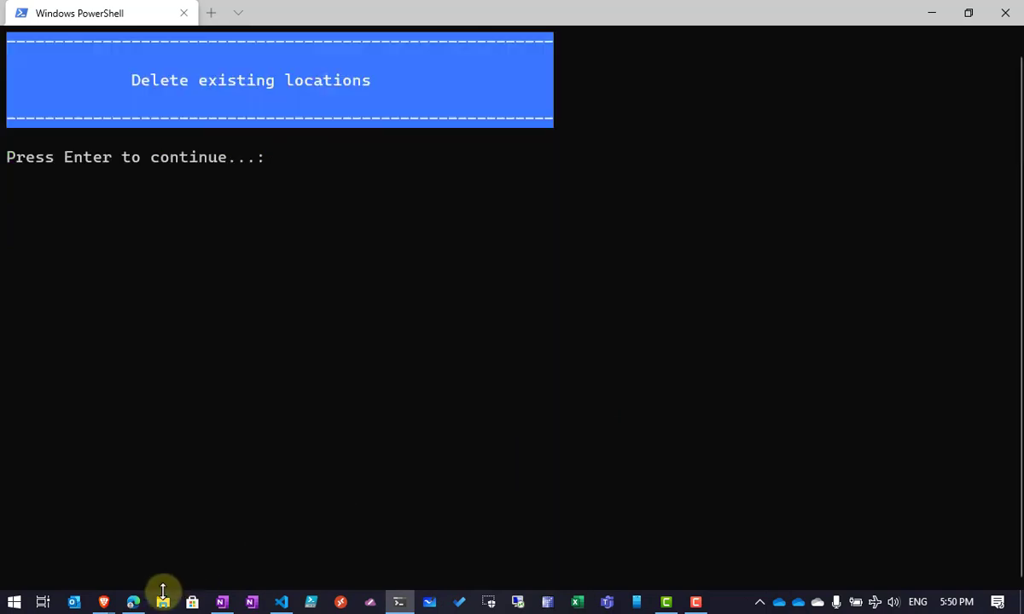
pyautogui.click(132, 600)
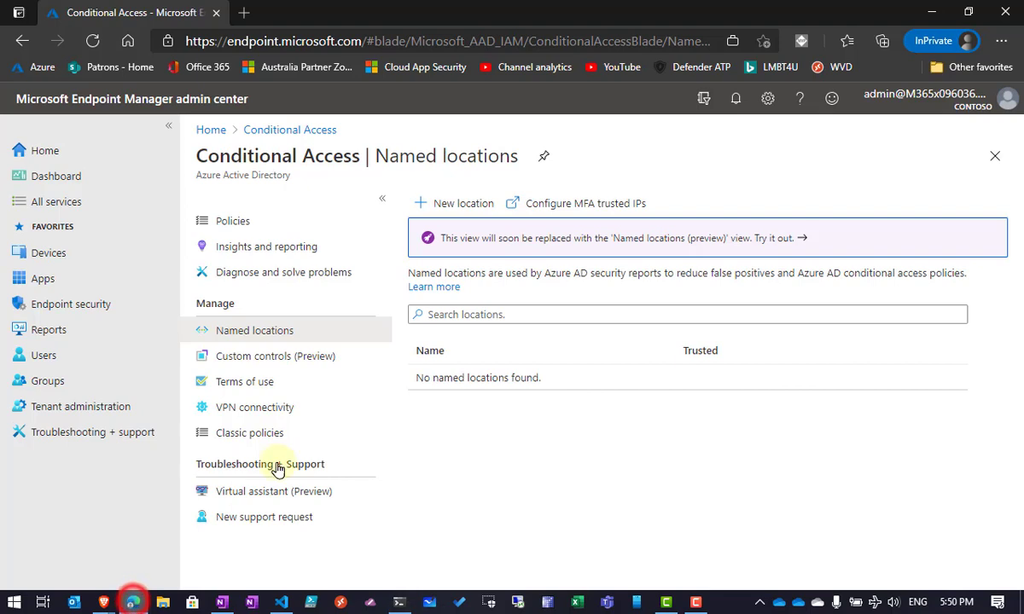
# Step: Open BP - Require MFA from the Policies list and choose Sign in again
pyautogui.click(237, 223)
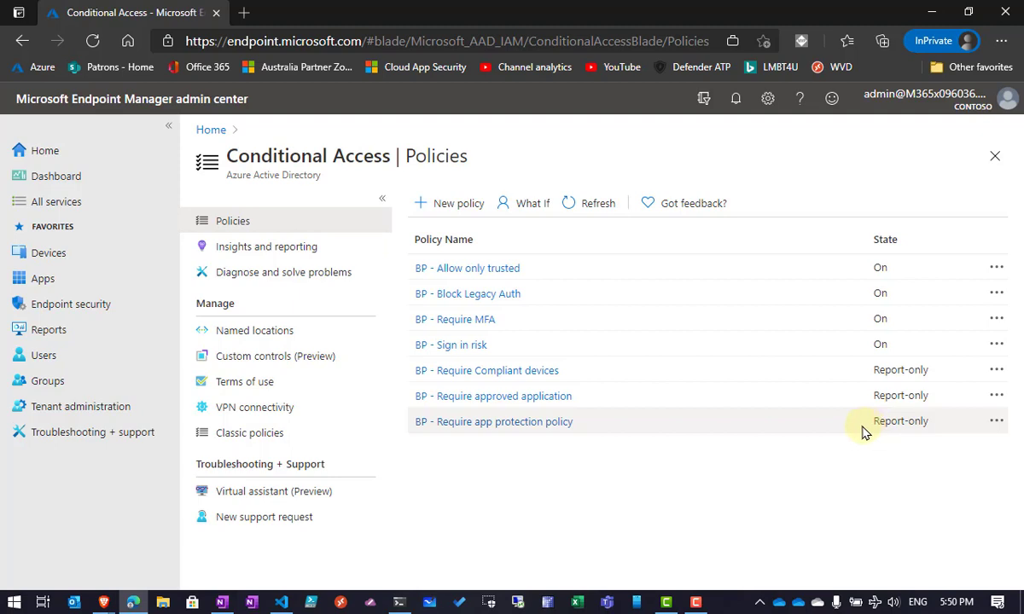
pyautogui.click(467, 322)
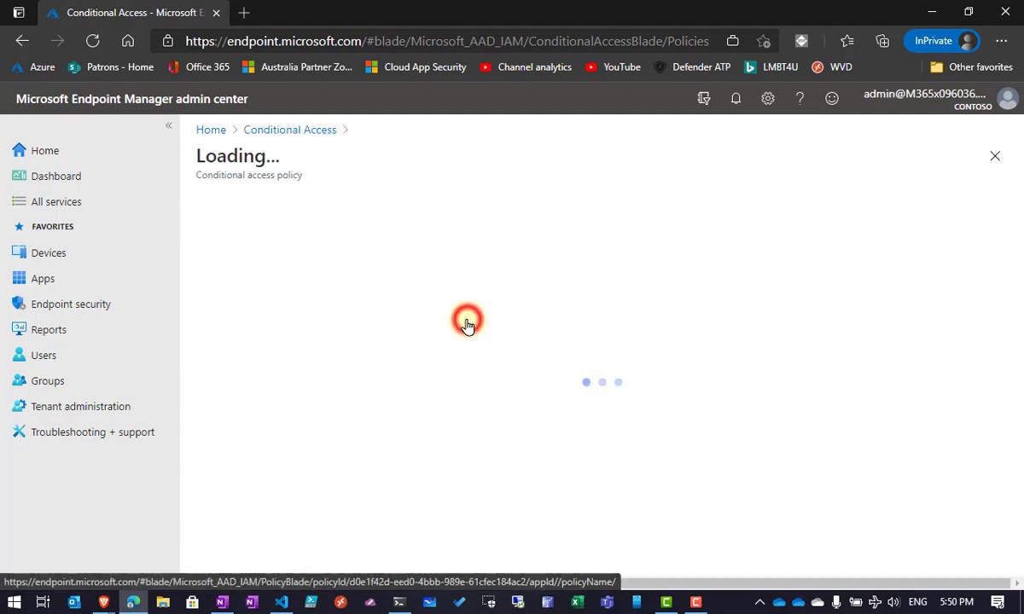
pyautogui.click(413, 385)
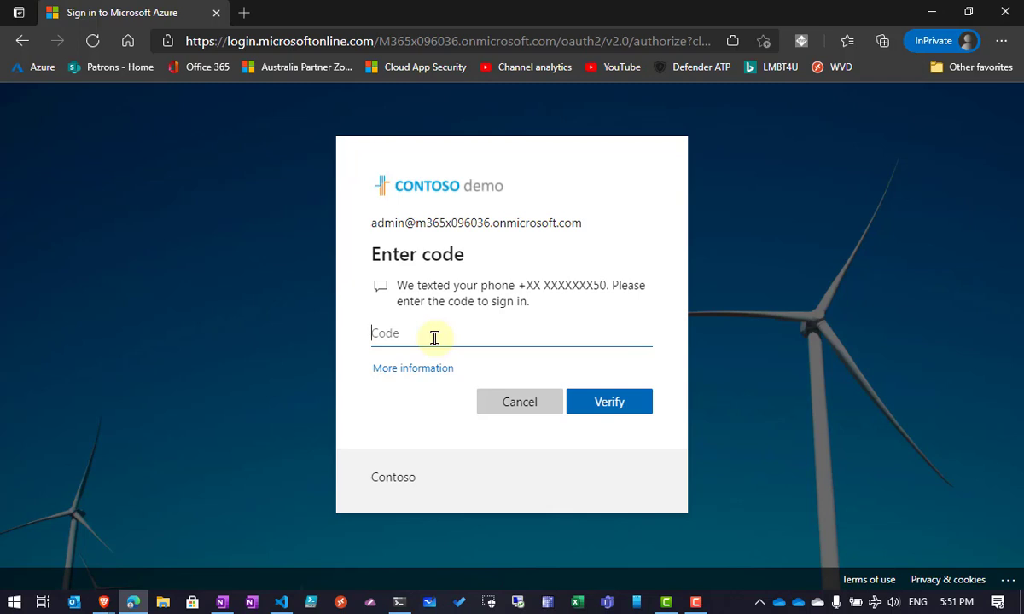
# Step: Enter the texted six-digit verification code and verify to complete sign-in
pyautogui.click(606, 407)
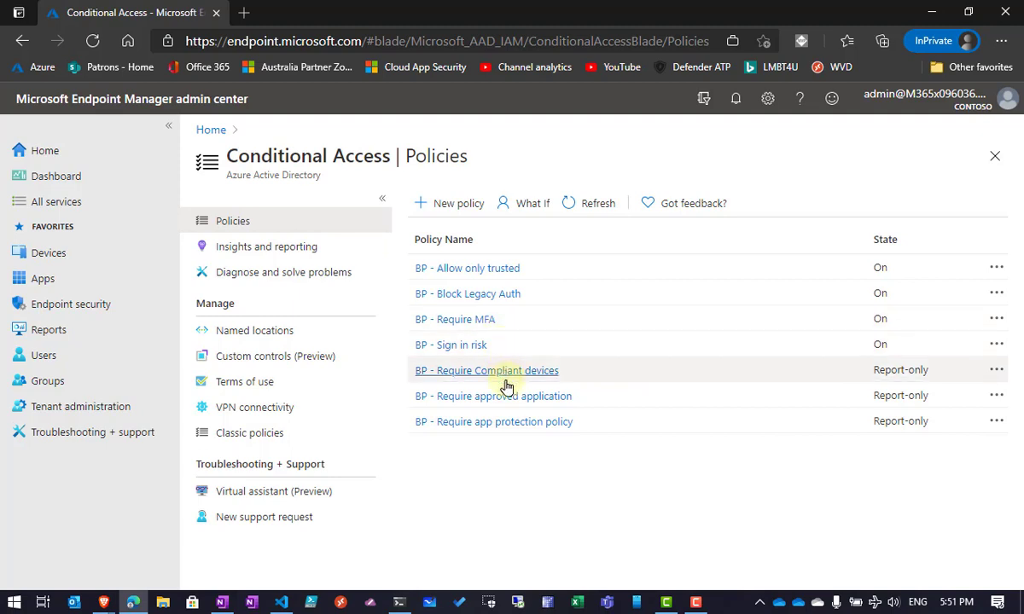
# Step: Switch the BP - Require MFA policy to Report-only and save the change
pyautogui.click(474, 320)
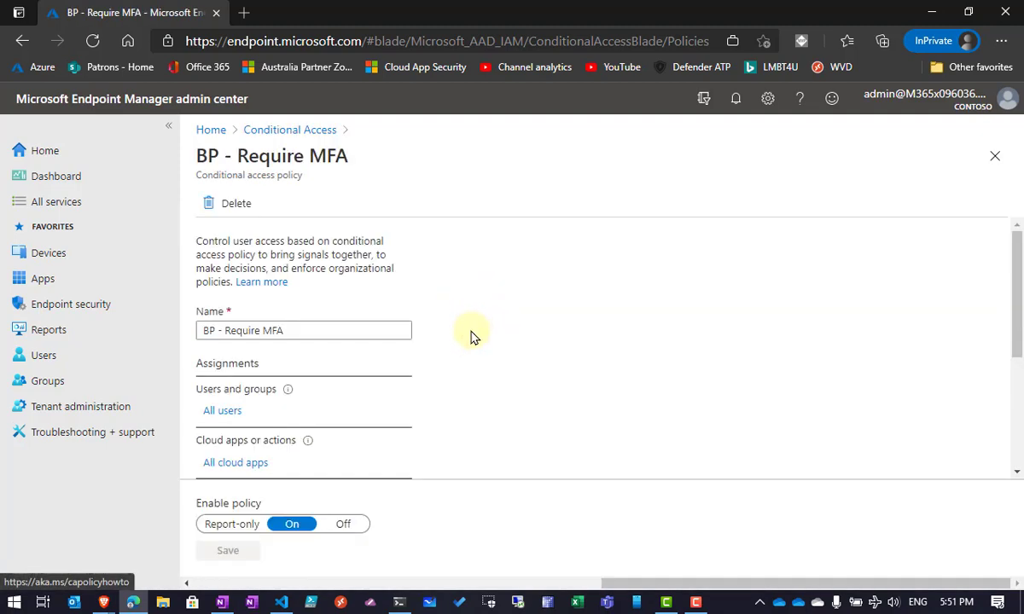
pyautogui.scroll(-1, 470, 336)
pyautogui.click(230, 523)
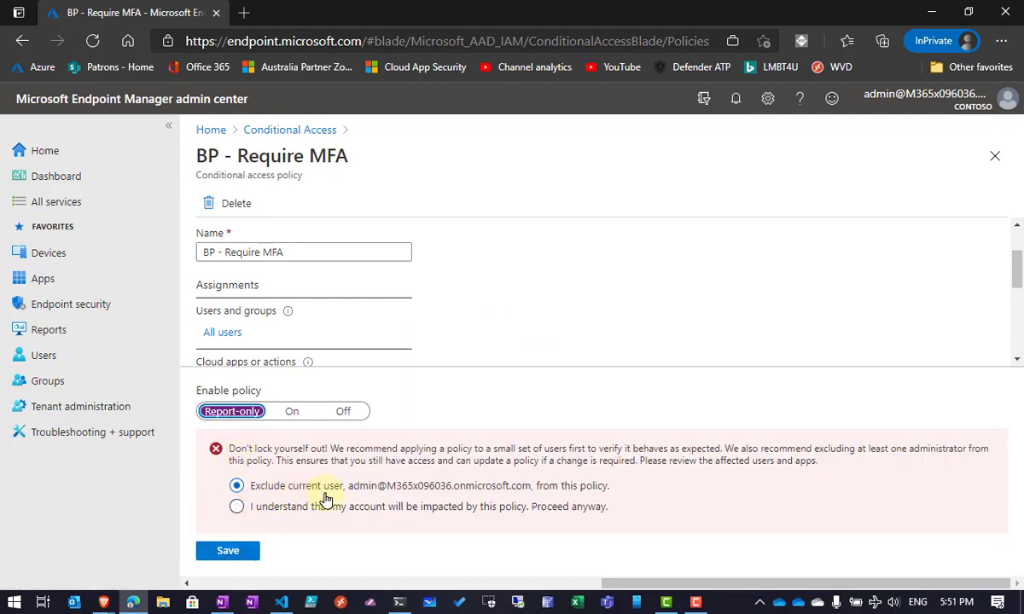
pyautogui.click(227, 551)
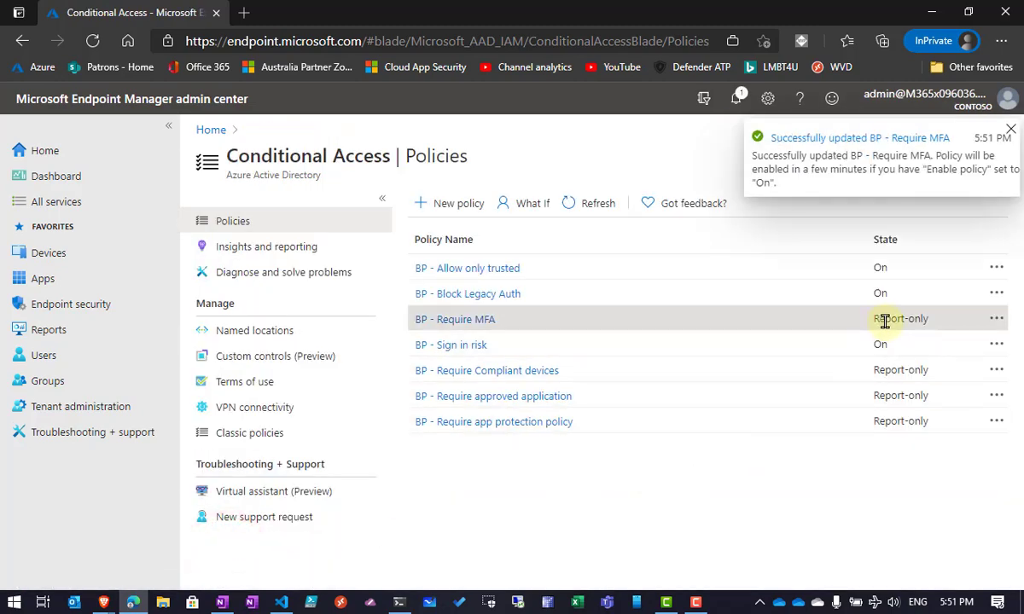
pyautogui.click(1009, 128)
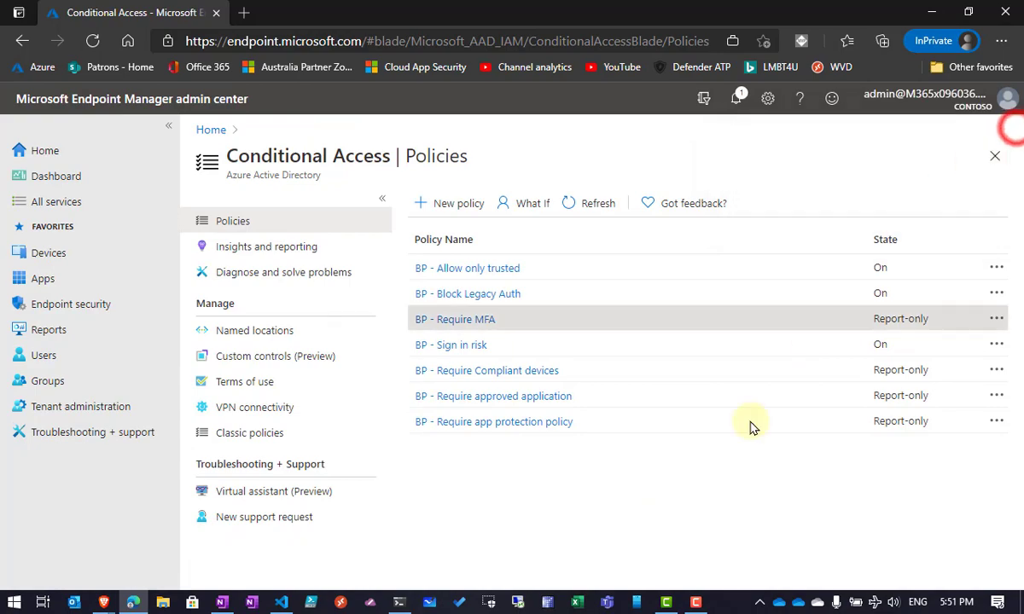
pyautogui.click(399, 603)
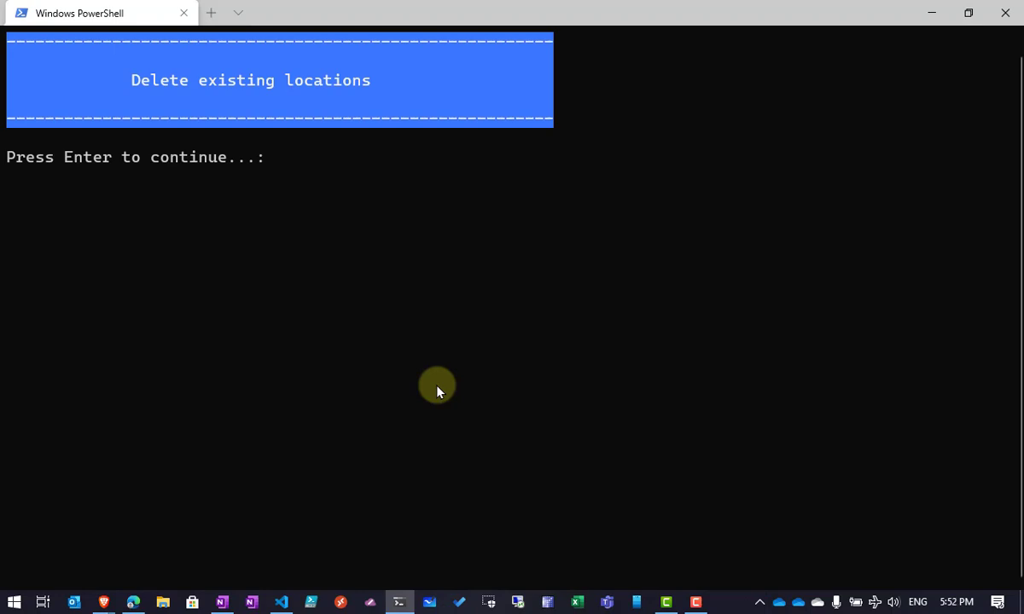
# Step: Let the script delete the existing named locations, then the existing Conditional Access policies
pyautogui.press('Return')
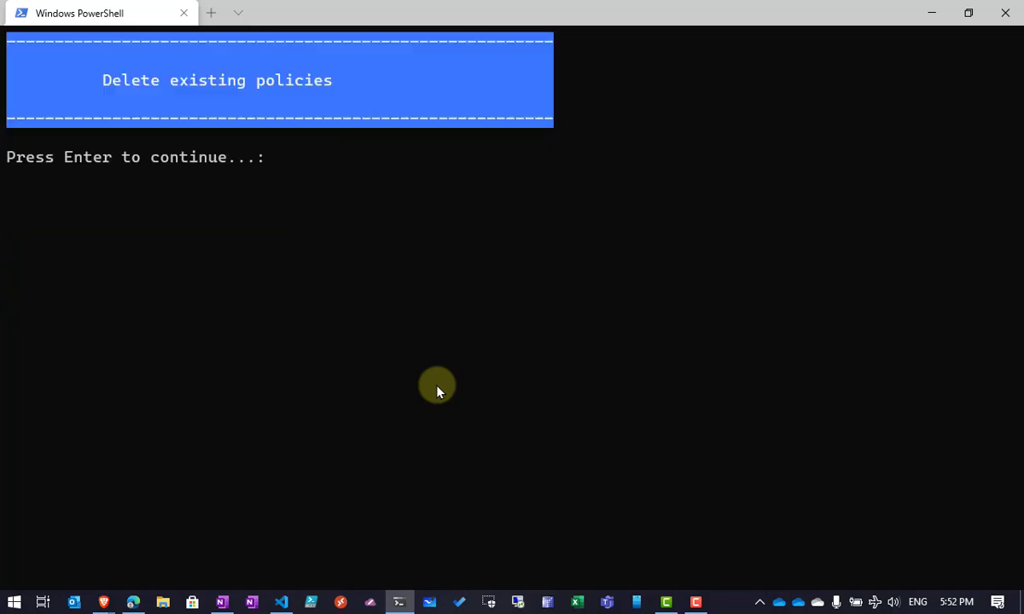
pyautogui.press('Return')
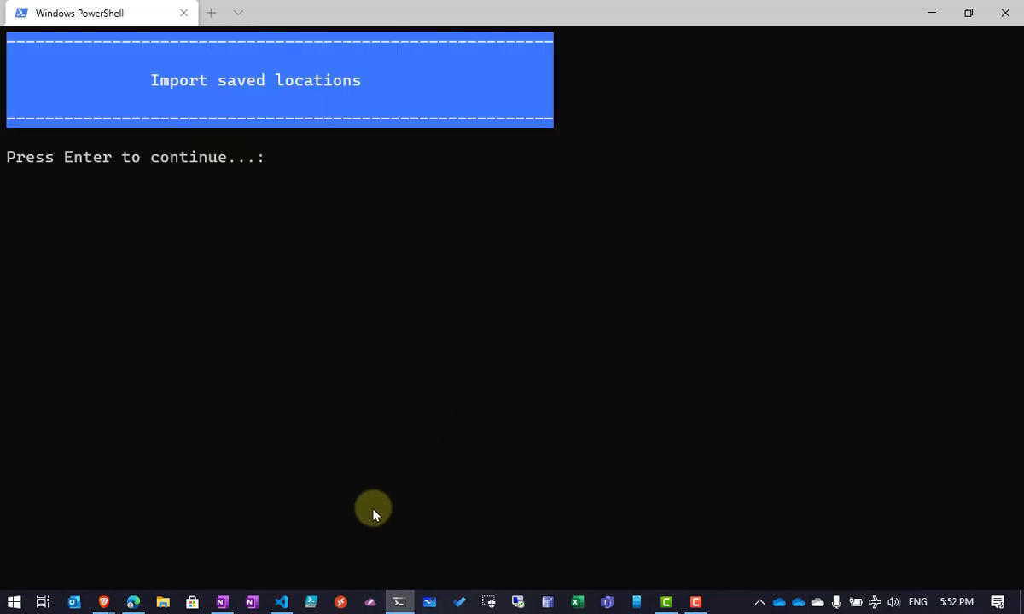
# Step: Refresh the policies list and check Named locations, including the preview view, to confirm both are empty
pyautogui.click(129, 602)
pyautogui.click(90, 42)
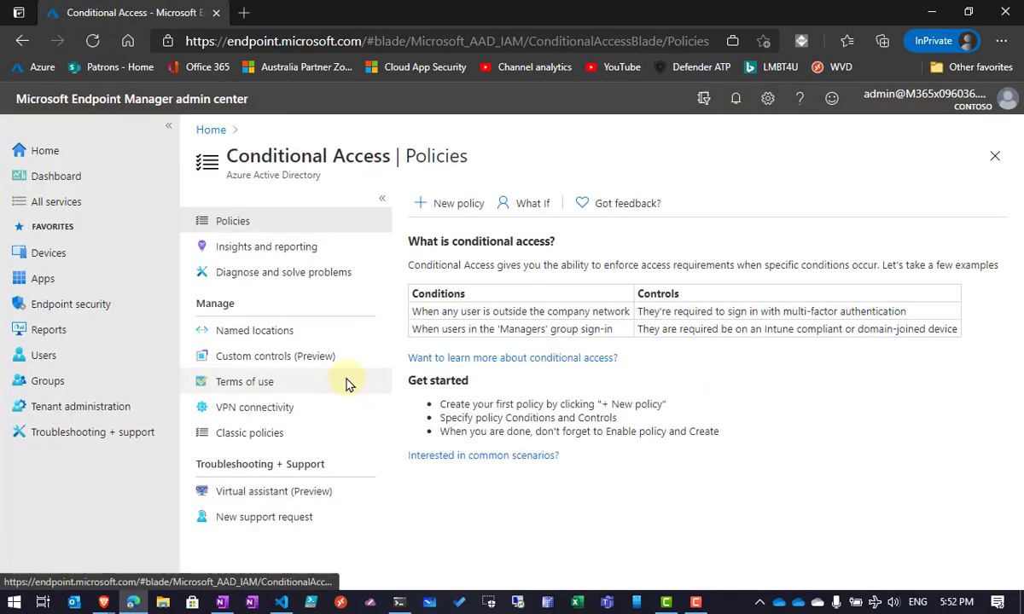
pyautogui.click(280, 336)
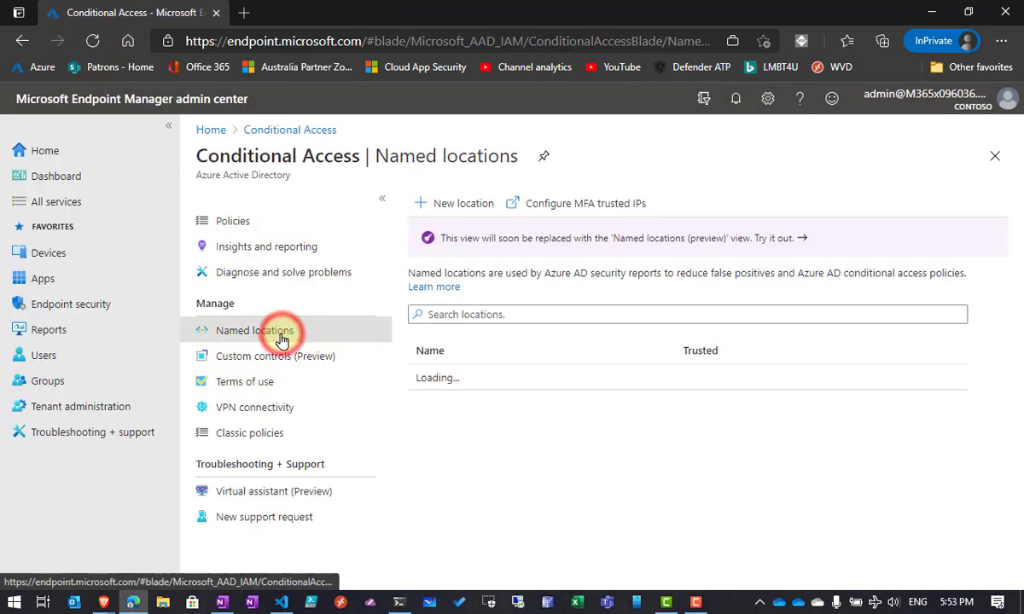
pyautogui.click(578, 239)
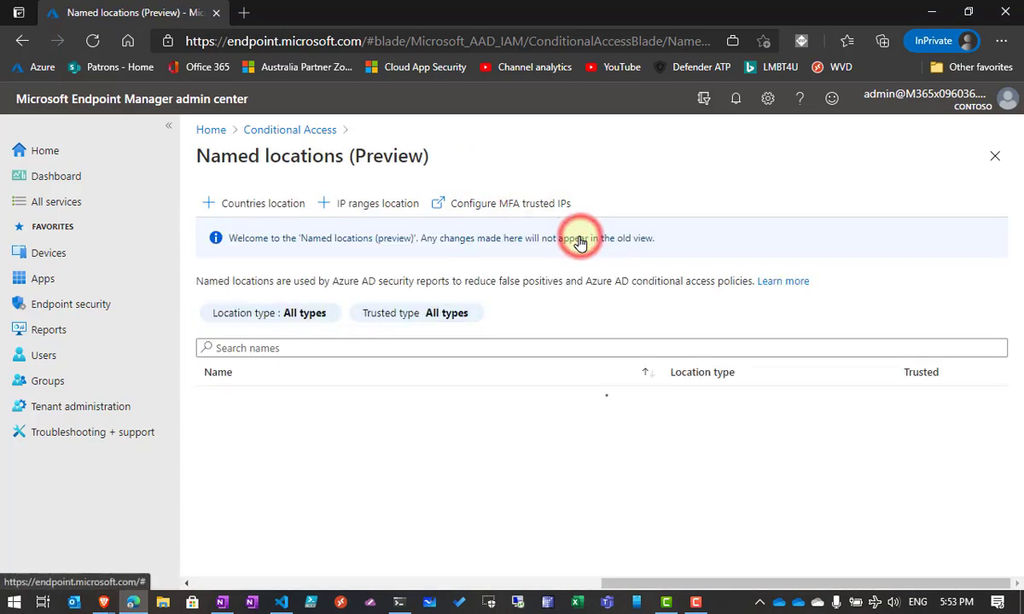
pyautogui.click(260, 136)
pyautogui.click(402, 602)
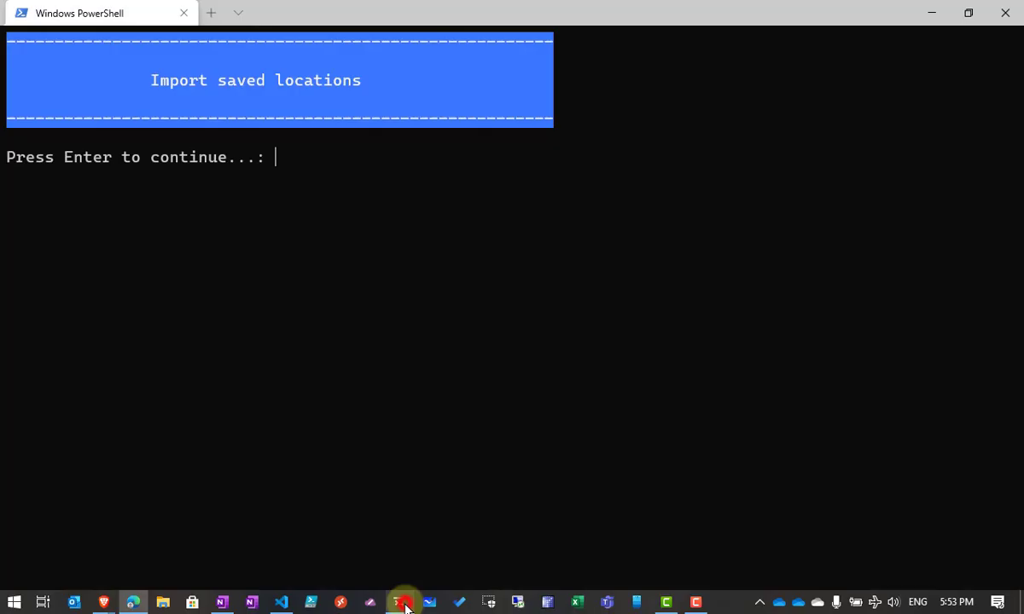
# Step: Continue the script so it imports the saved AU country named location from its JSON backup
pyautogui.press('Return')
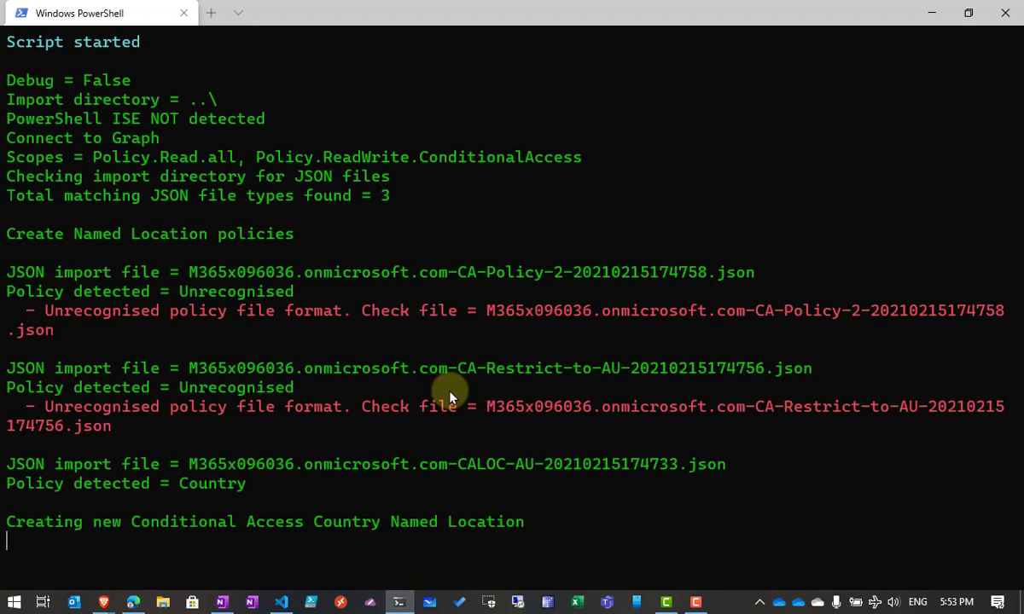
pyautogui.click(451, 397)
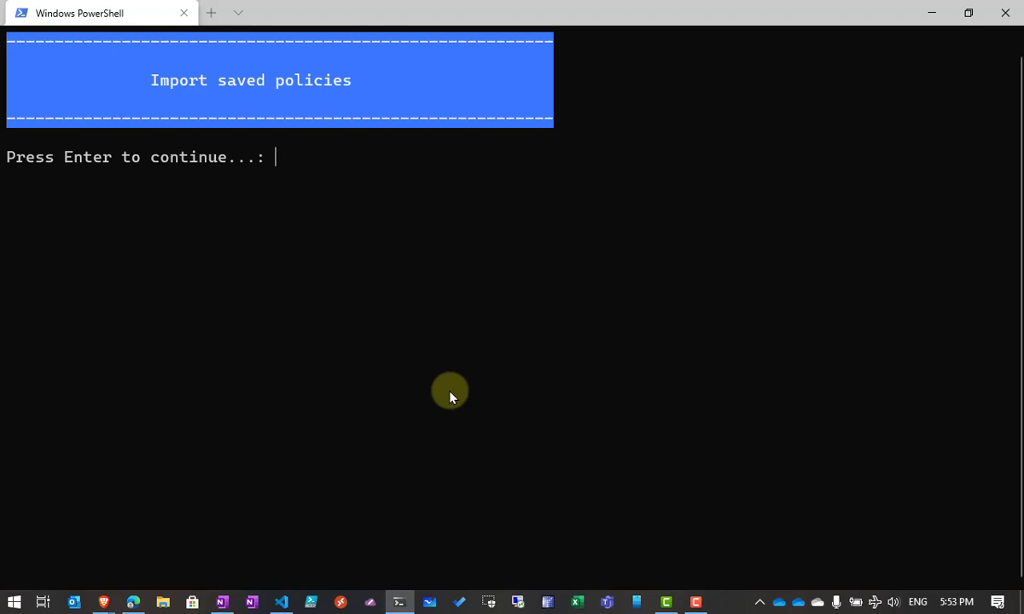
# Step: Continue the script to recreate Policy 2 and Restrict to AU in report-only mode
pyautogui.press('Return')
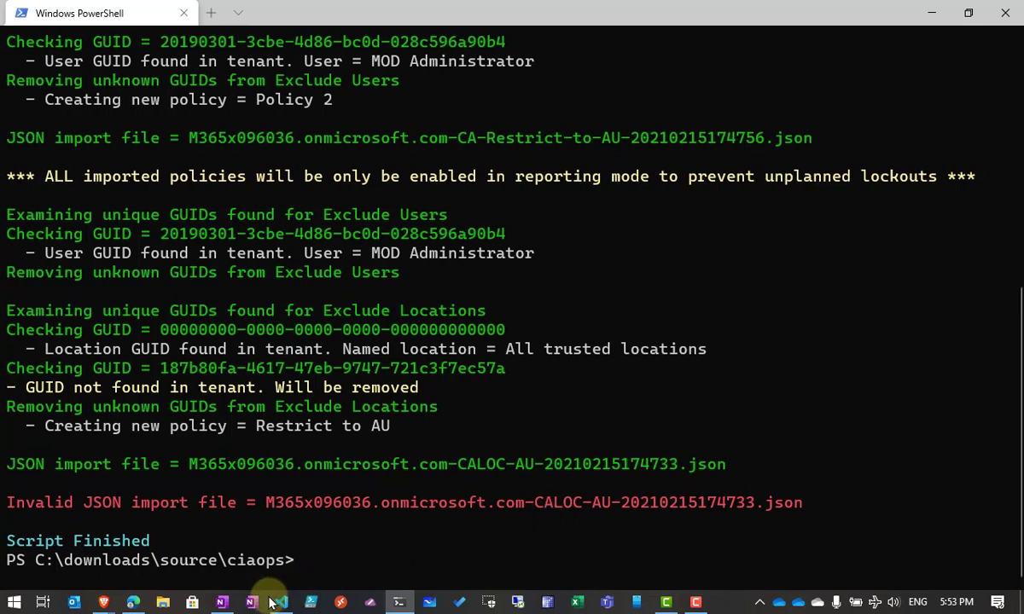
# Step: Reload Named locations to see AU restored, then check the policies list for Policy 2 and Restrict to AU
pyautogui.moveTo(206, 604)
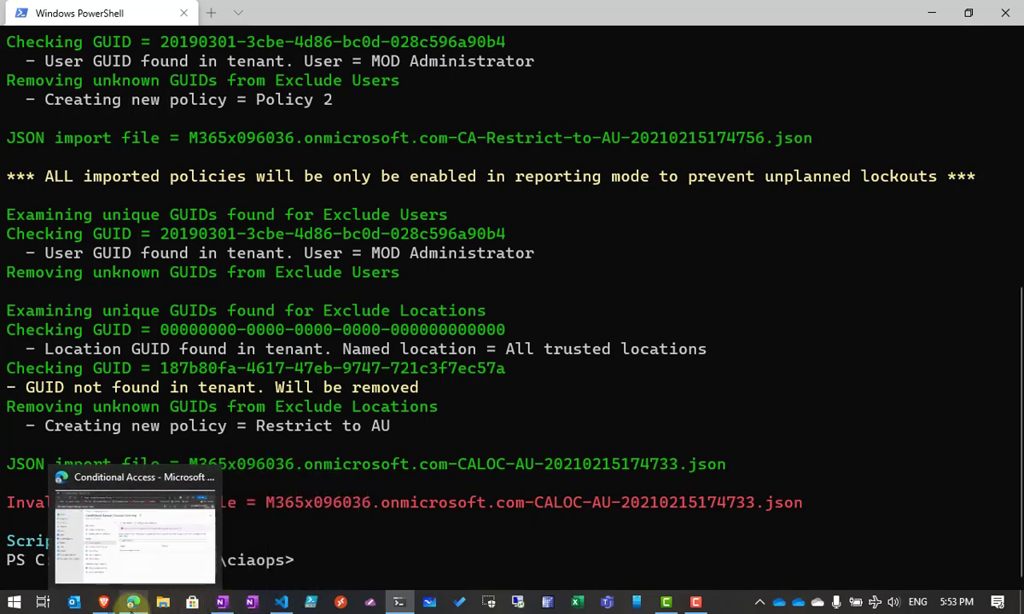
pyautogui.click(132, 602)
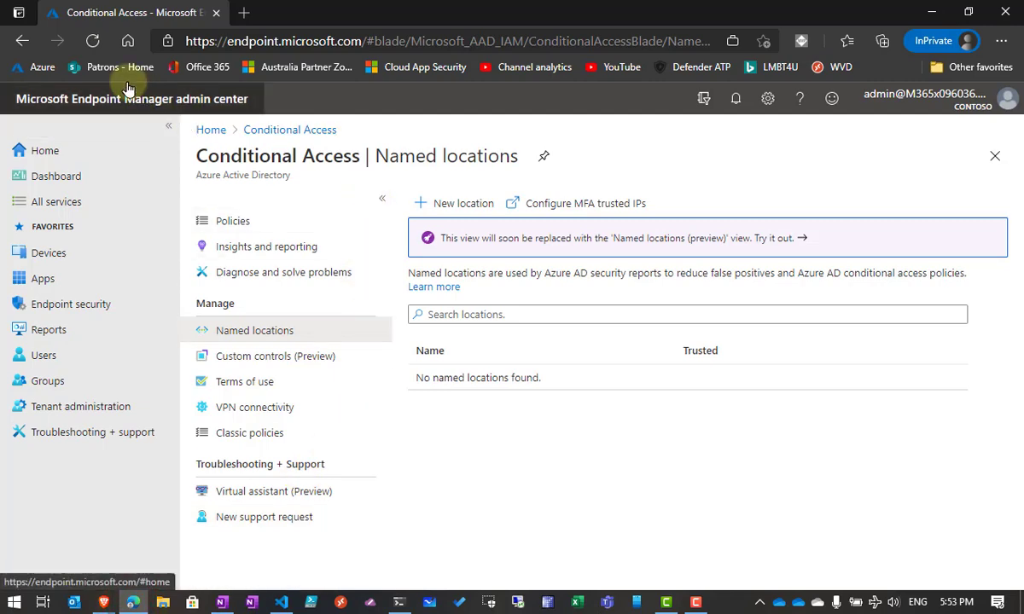
pyautogui.click(94, 41)
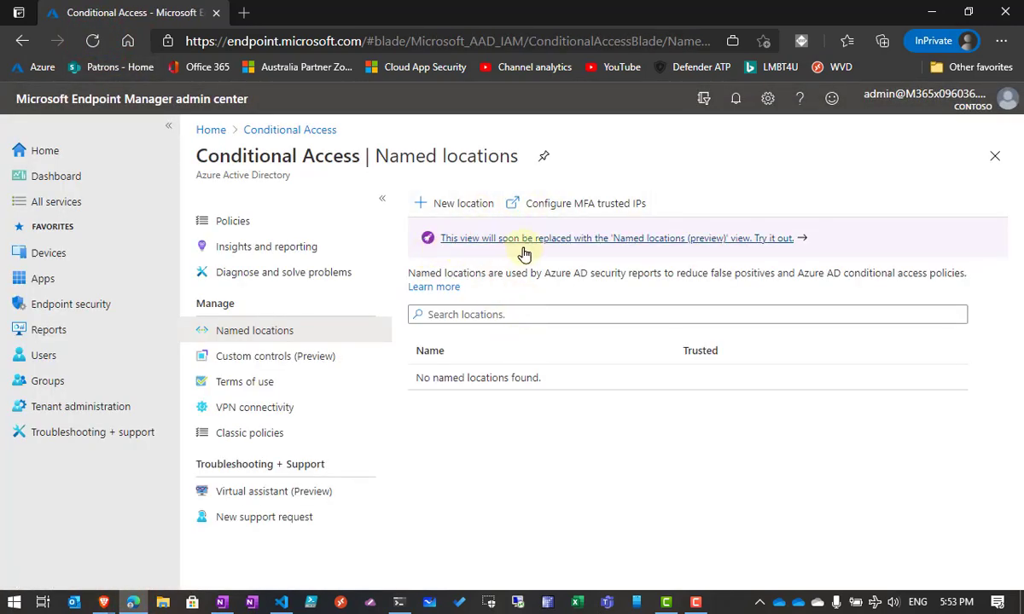
pyautogui.click(530, 238)
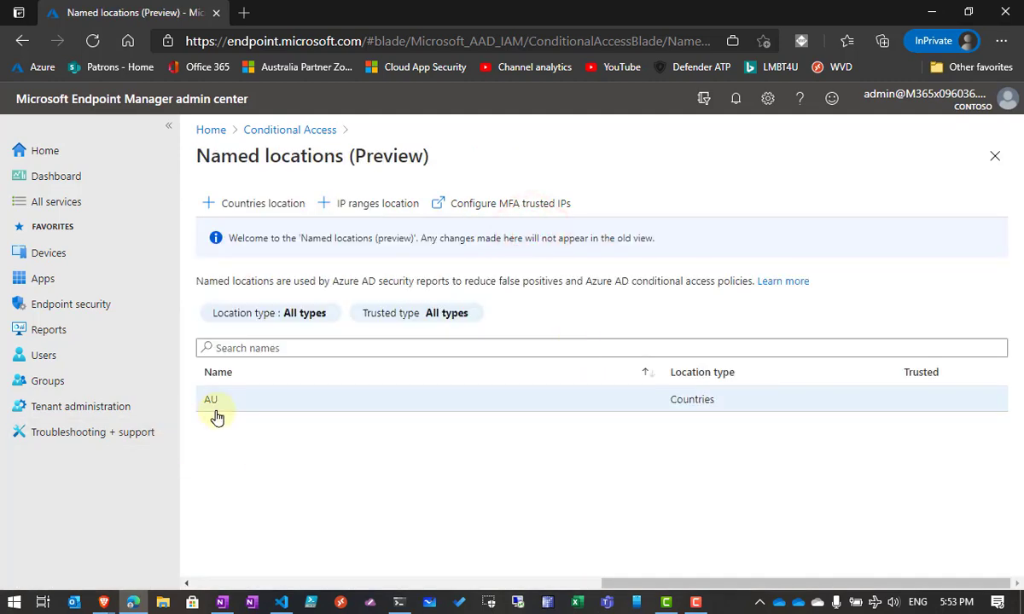
pyautogui.click(256, 130)
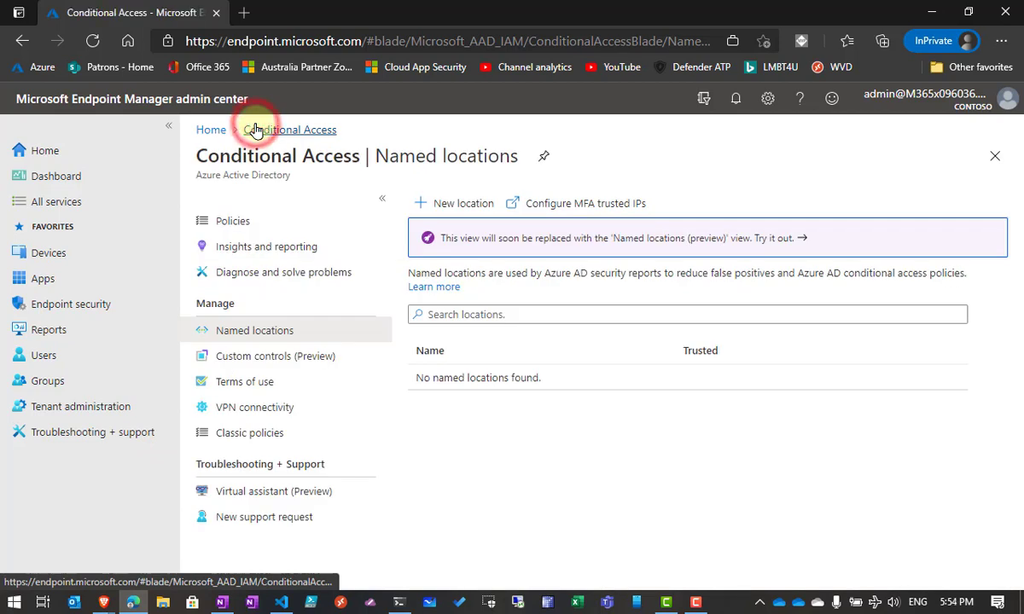
pyautogui.click(247, 221)
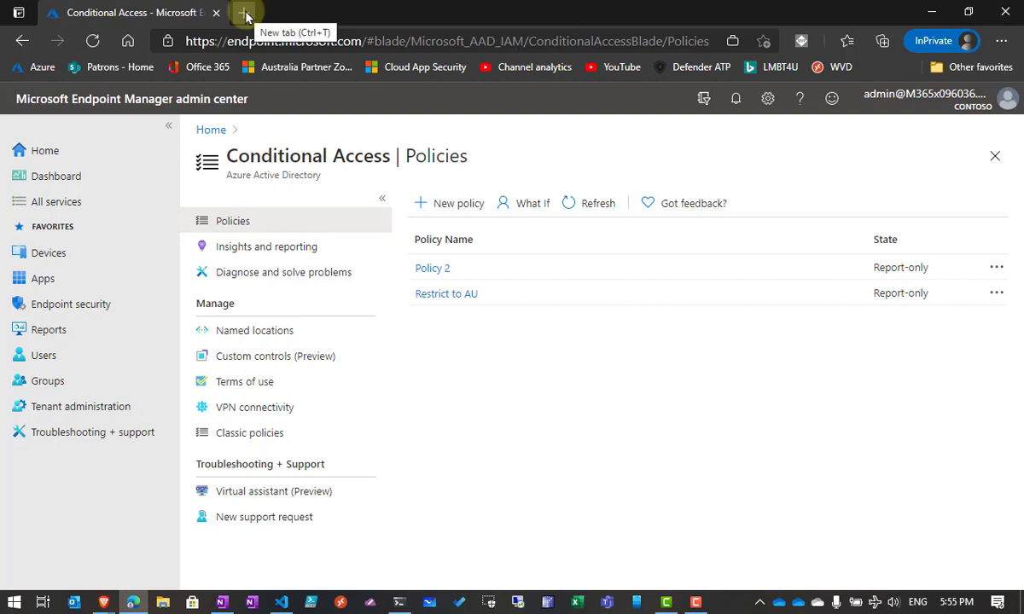
# Step: Load ciaopspatron.com in a new tab, leaving a further blank tab open beside it
pyautogui.click(245, 14)
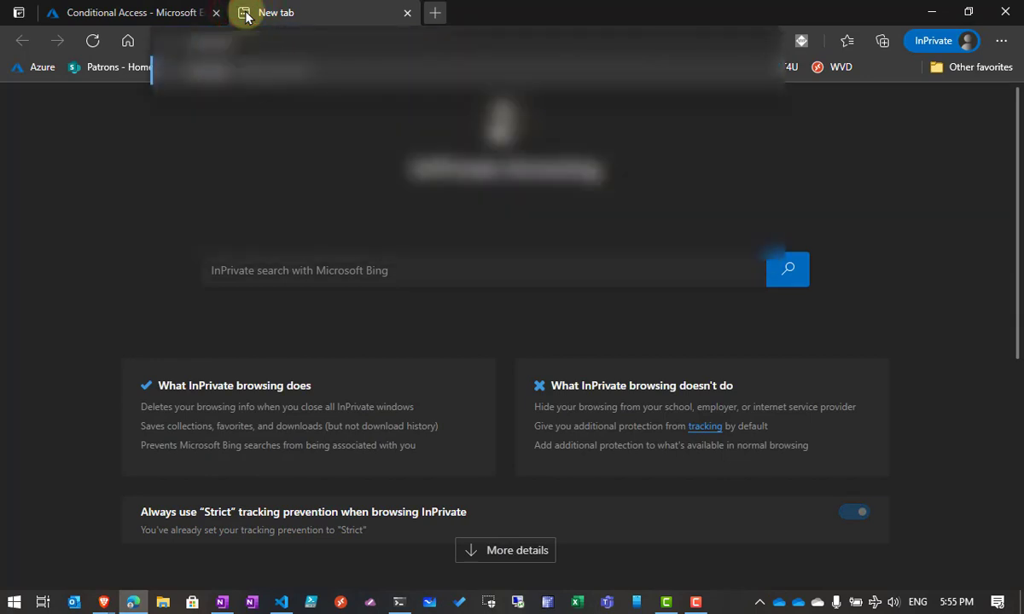
pyautogui.write('ciaopspatron')
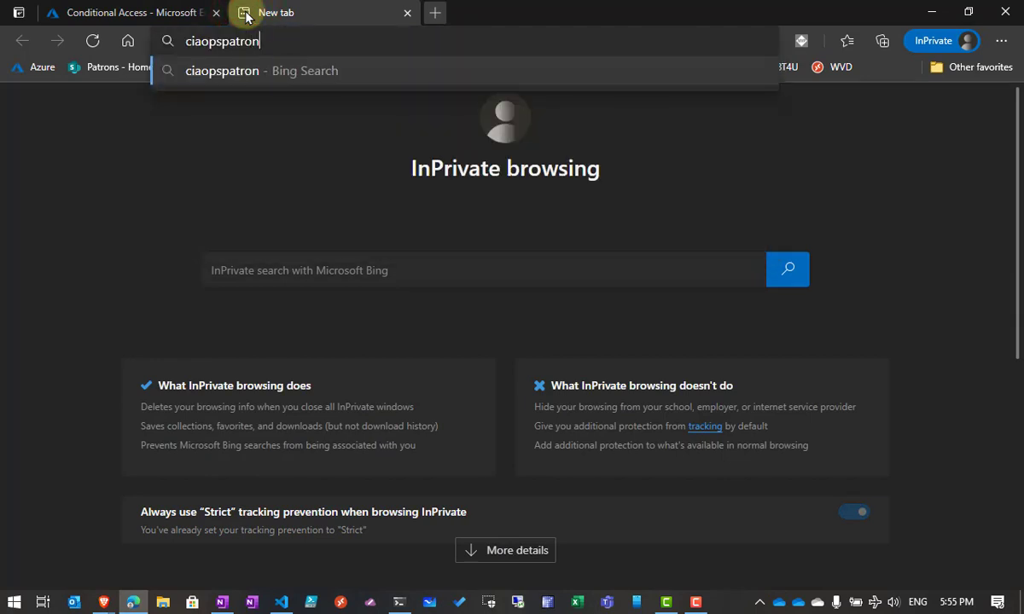
pyautogui.write('.com')
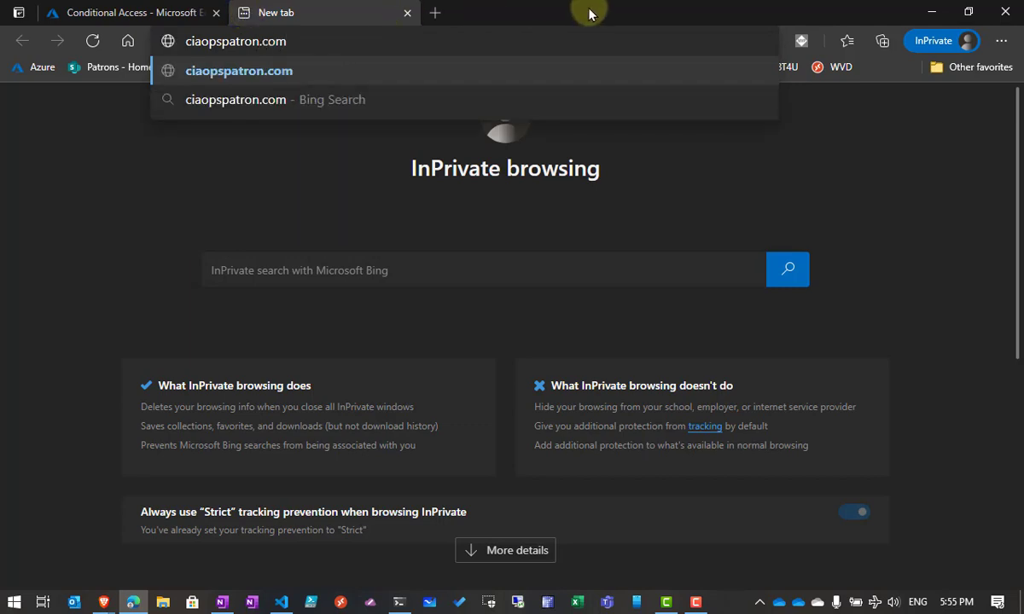
pyautogui.press('Return')
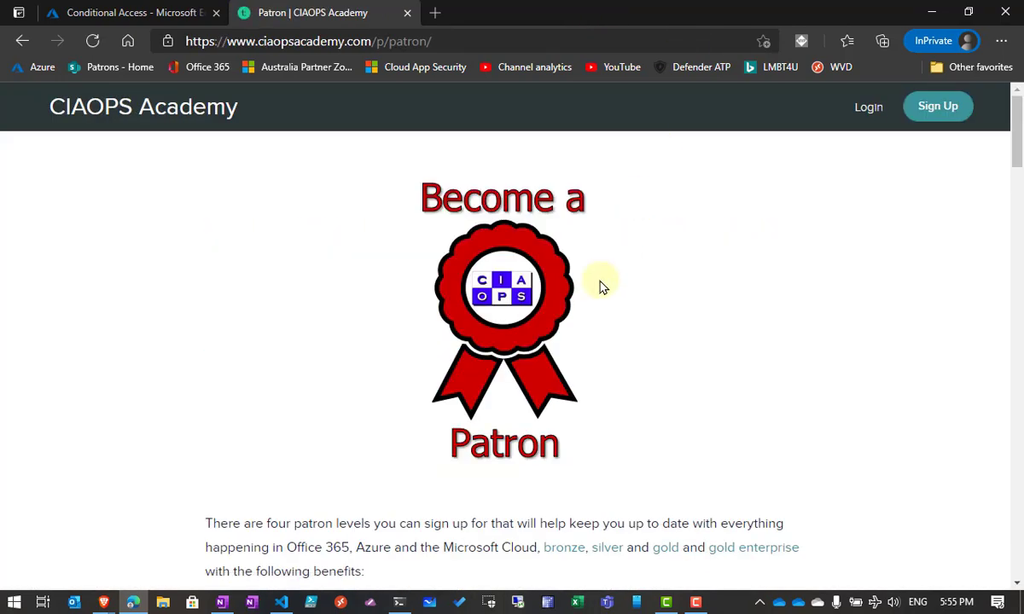
pyautogui.click(435, 13)
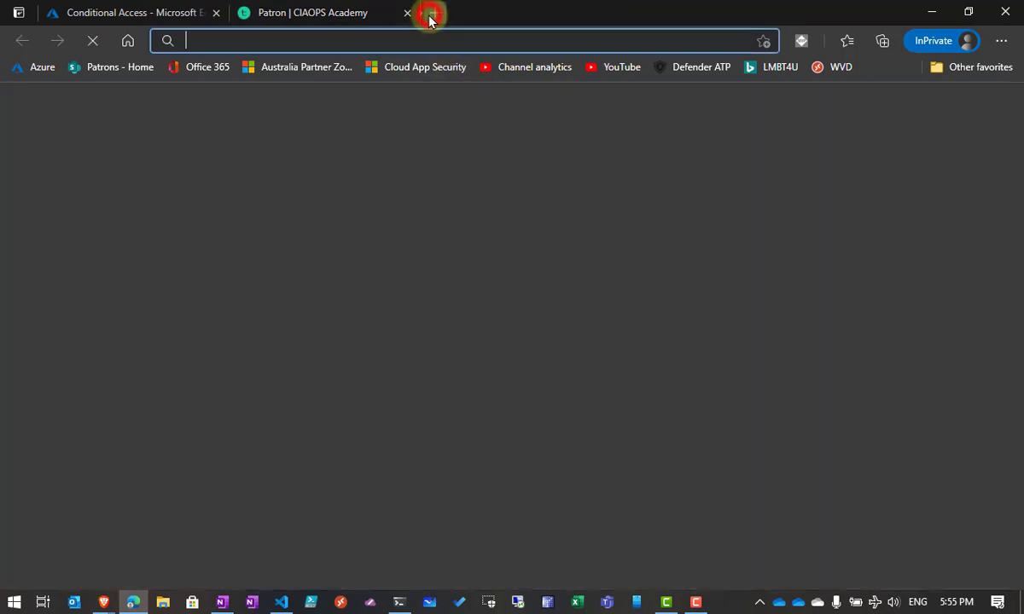
# Step: Browse to github.com/directorcia and open the pinned Office365 scripts repository
pyautogui.write('git')
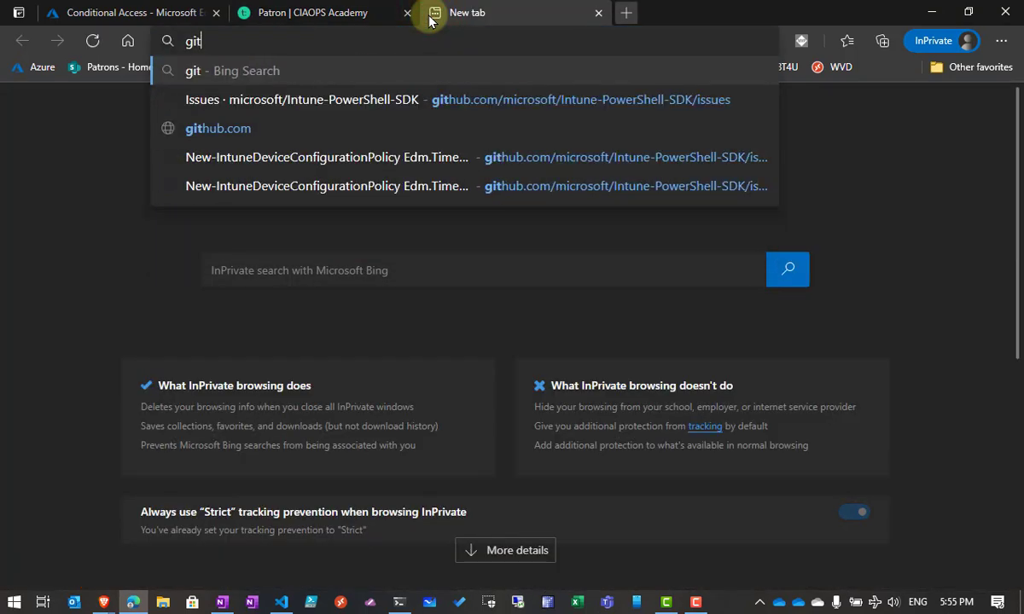
pyautogui.write('hub')
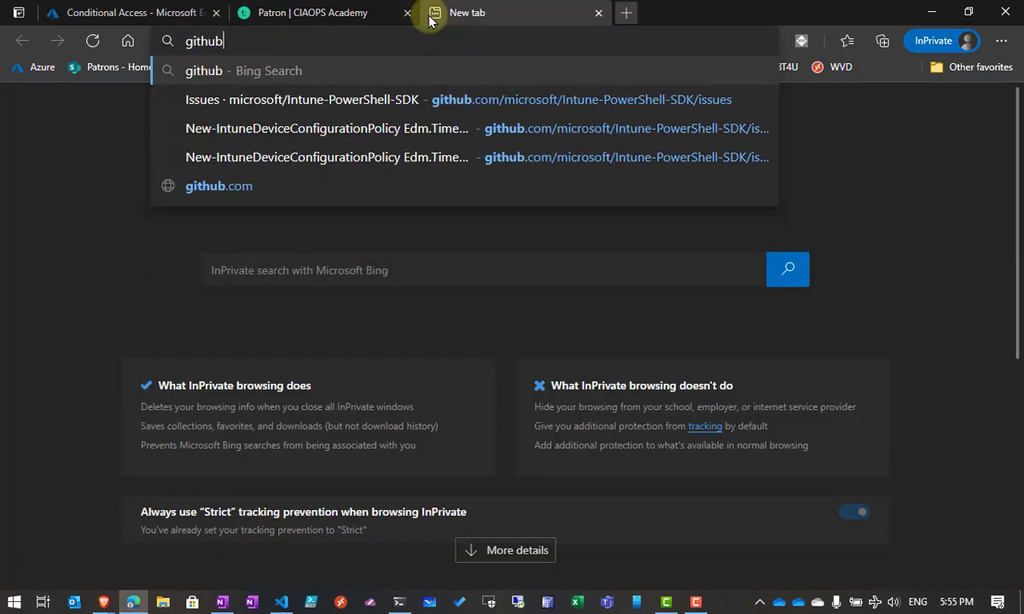
pyautogui.write('.com/')
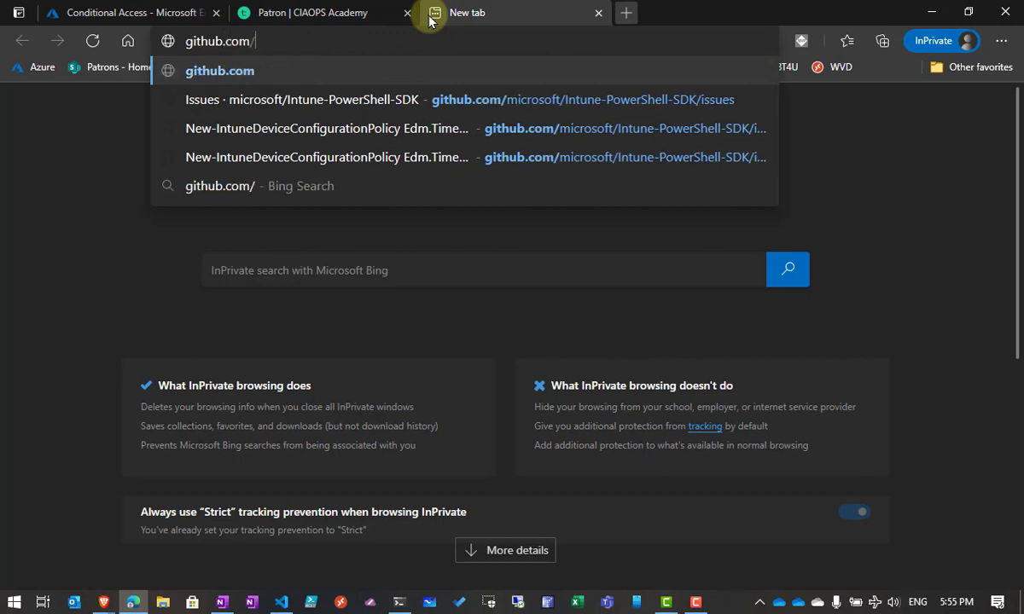
pyautogui.write('directorcia')
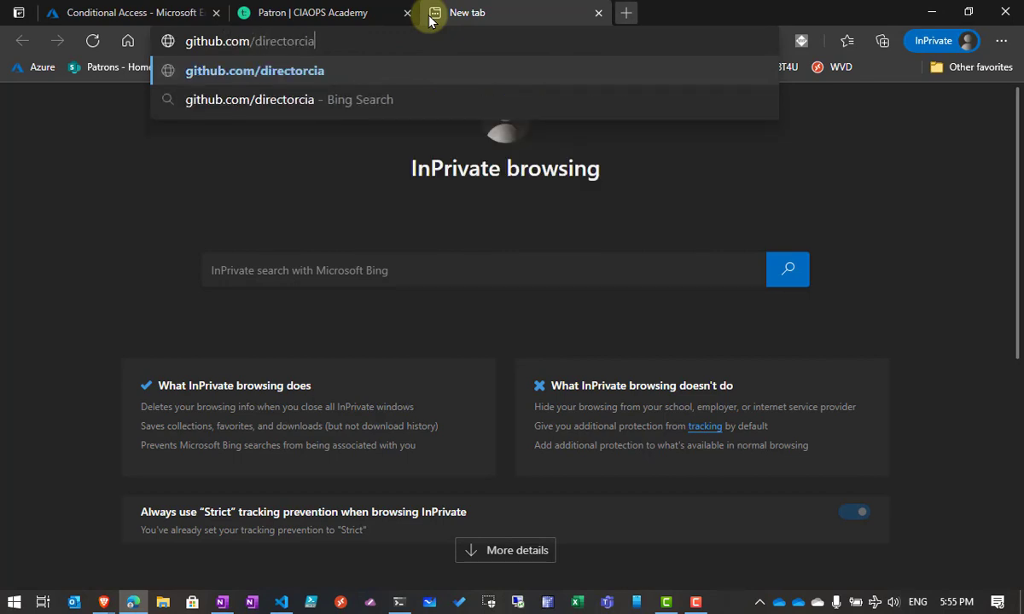
pyautogui.press('Return')
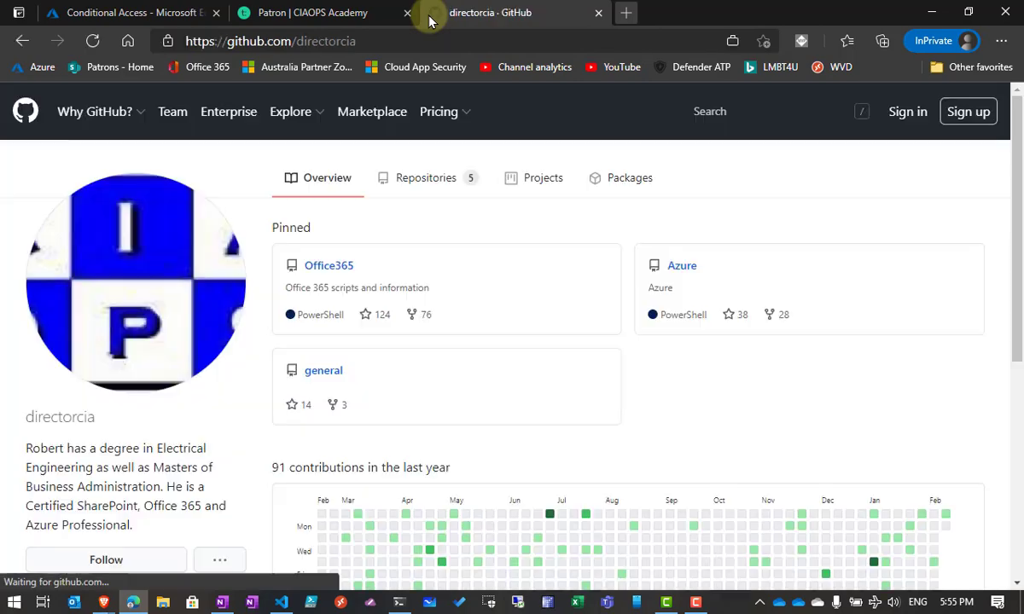
pyautogui.click(326, 268)
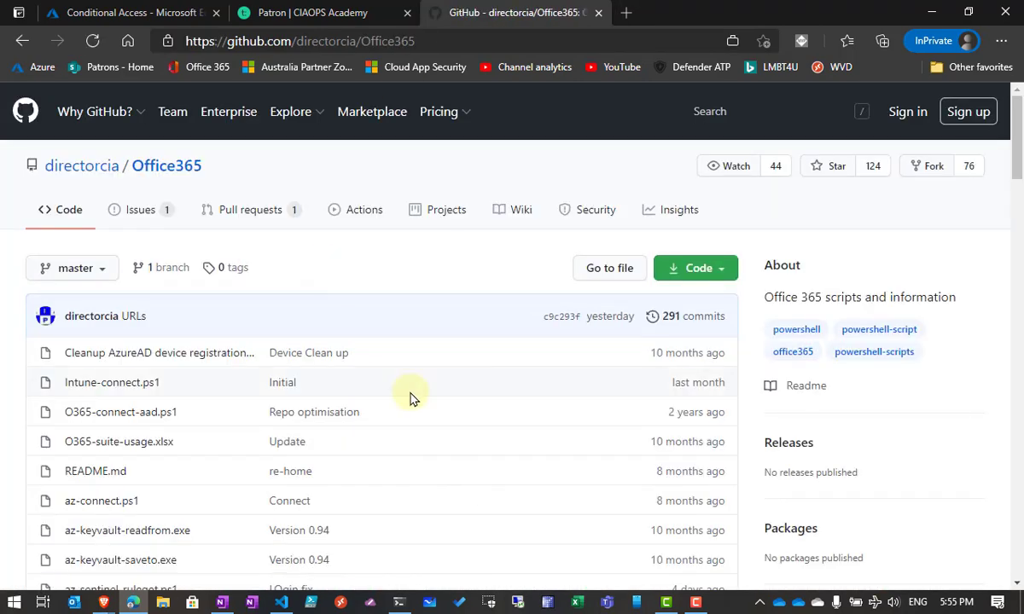
pyautogui.scroll(-5, 411, 397)
pyautogui.scroll(5, 411, 398)
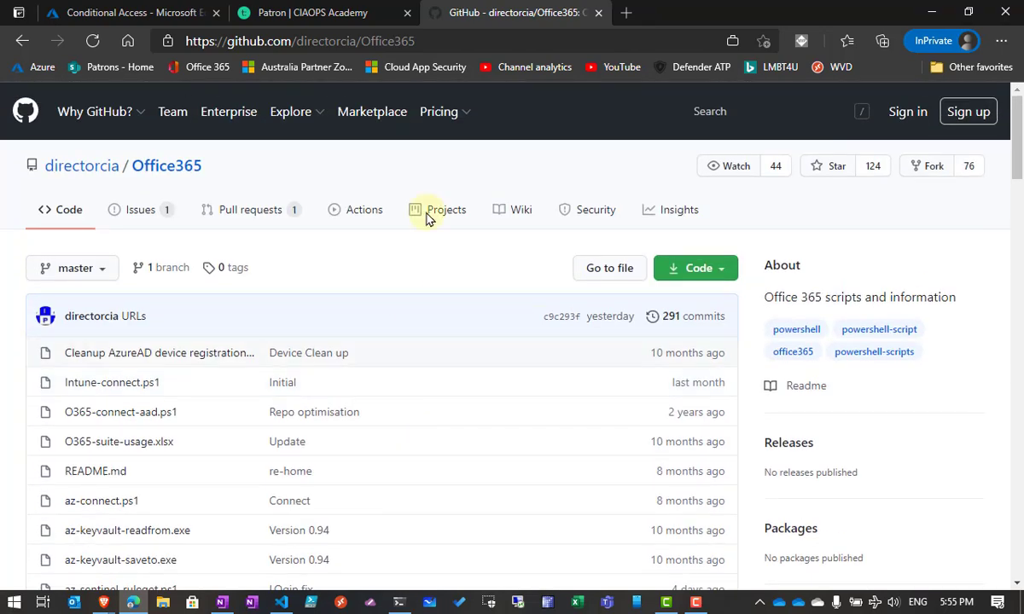
pyautogui.click(458, 40)
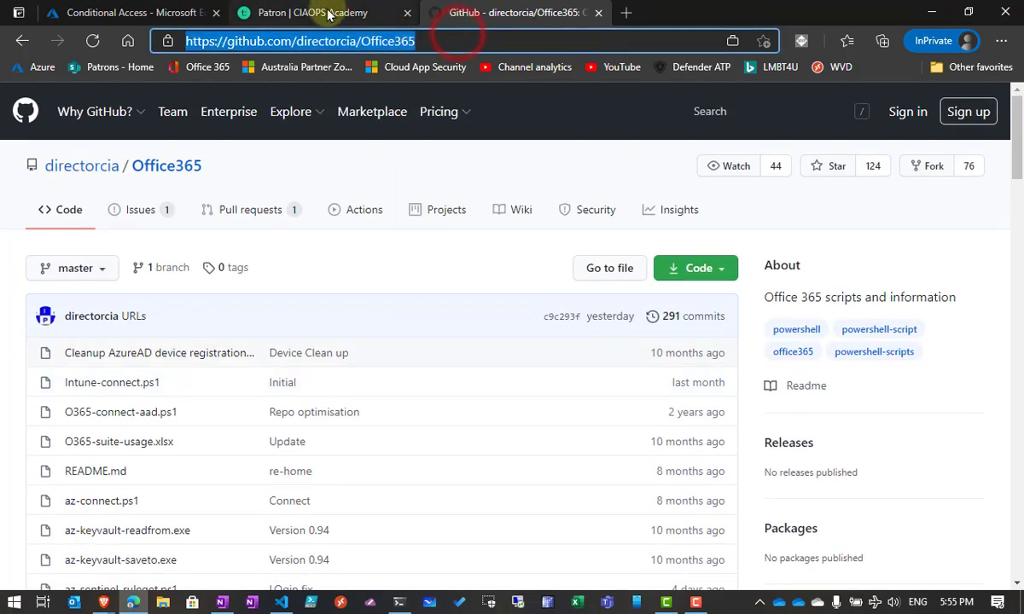
pyautogui.click(328, 14)
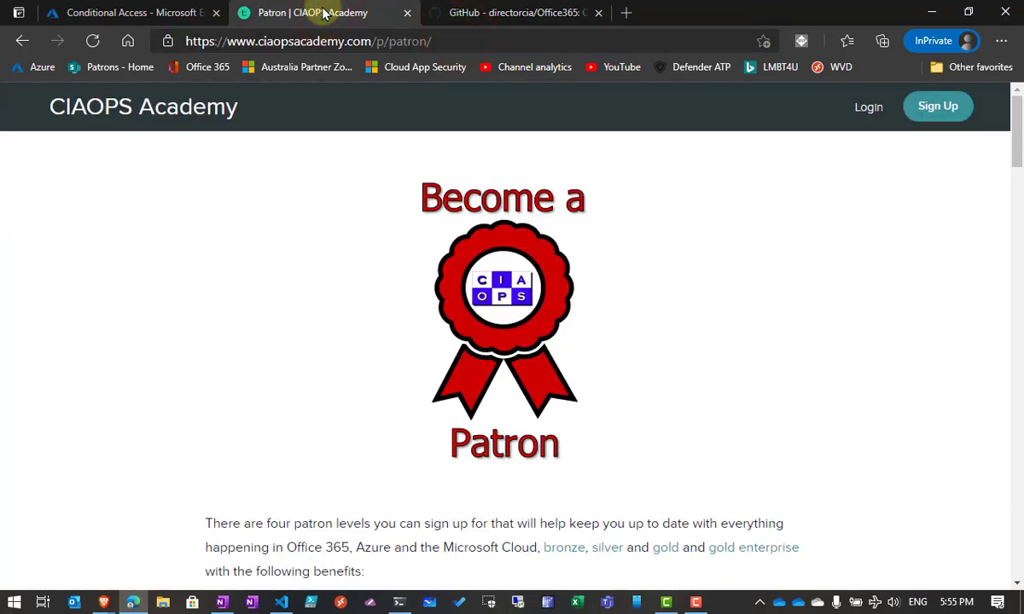
pyautogui.click(397, 602)
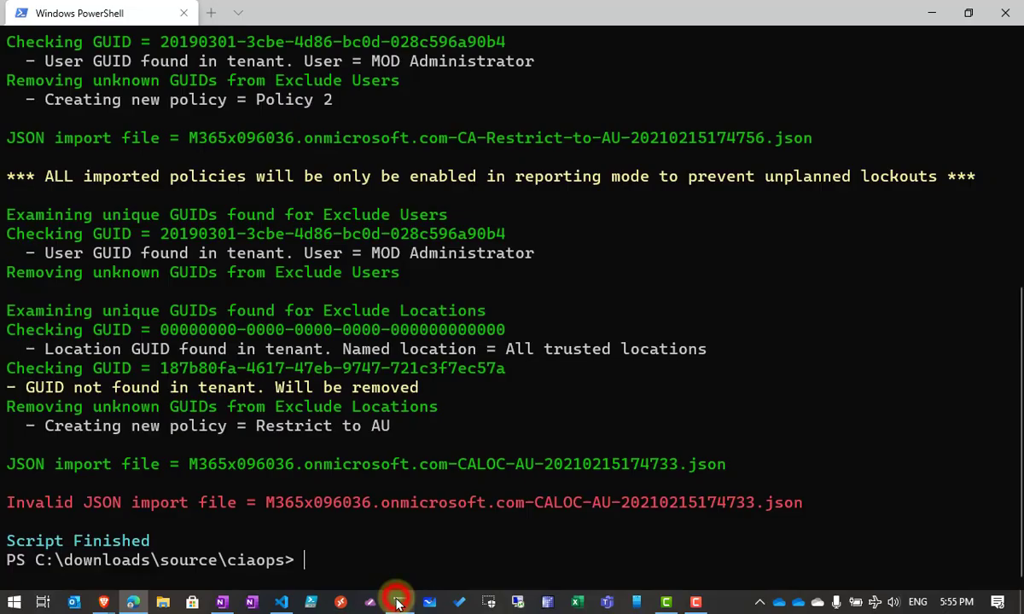
# Step: Review the finished script output ending in 'Script Finished', then return to the Patron page
pyautogui.scroll(4, 422, 290)
pyautogui.scroll(-4, 422, 297)
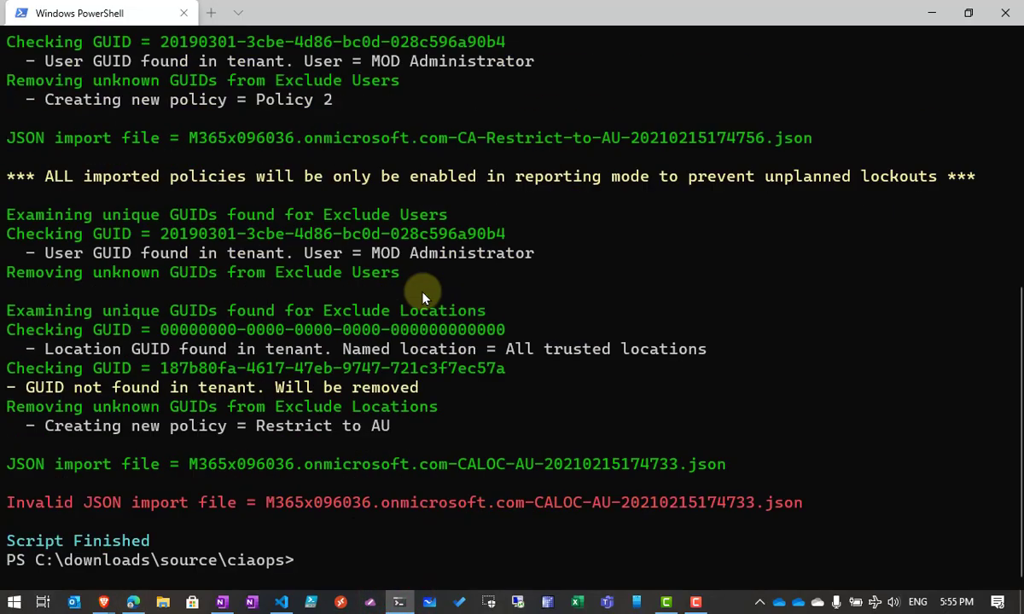
pyautogui.click(135, 603)
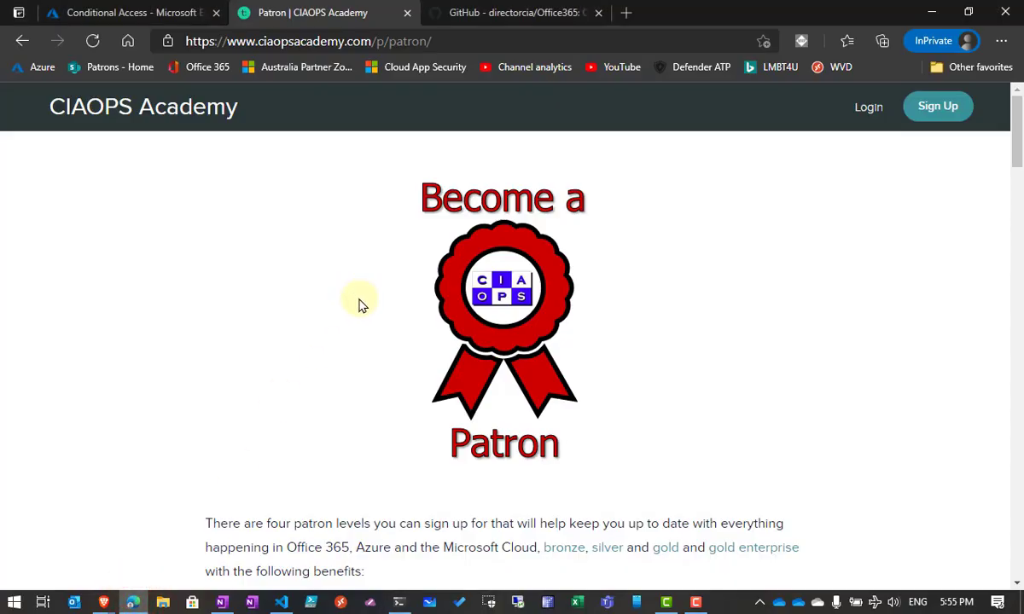